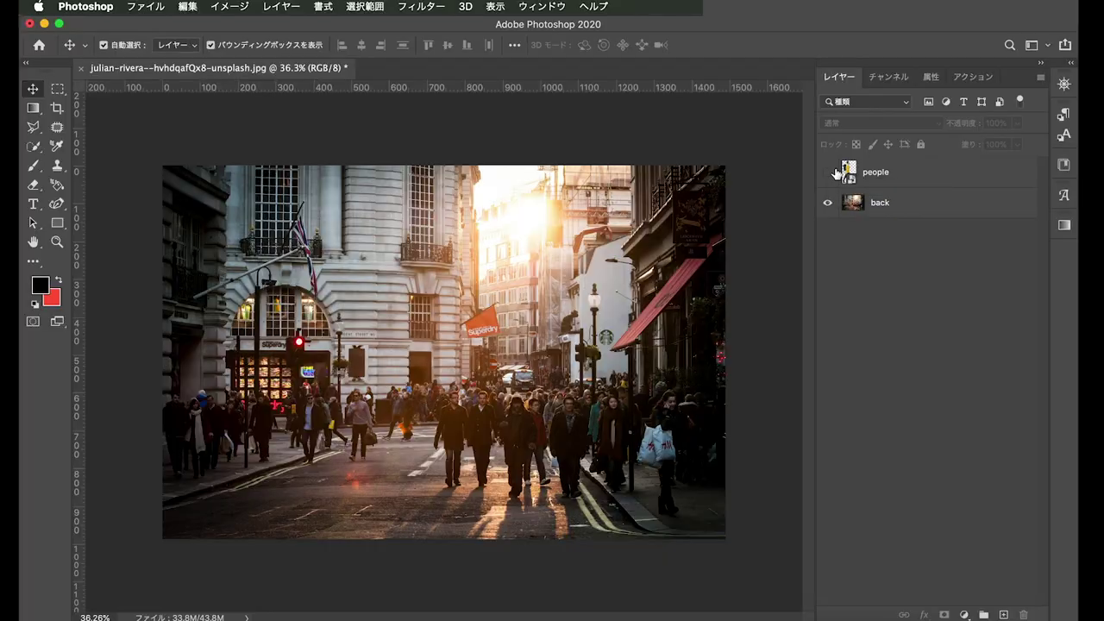
# Step: Select the back street photo layer, leaving the people layer hidden
pyautogui.click(931, 207)
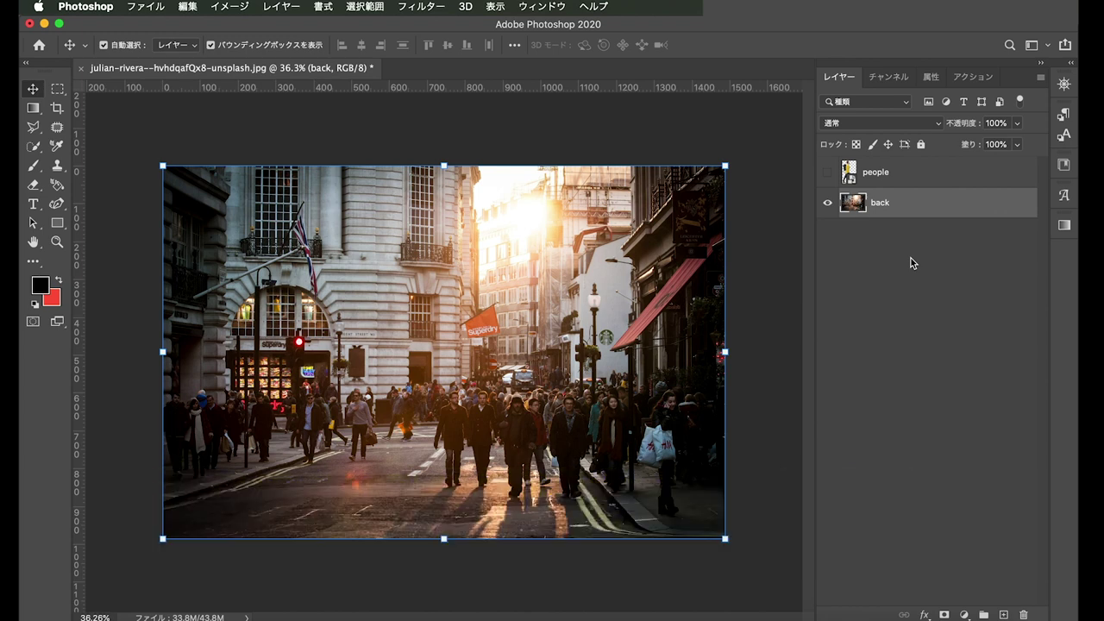
# Step: Darken the back photo directly with Brightness/Contrast at brightness −80 and contrast 29
pyautogui.click(237, 4)
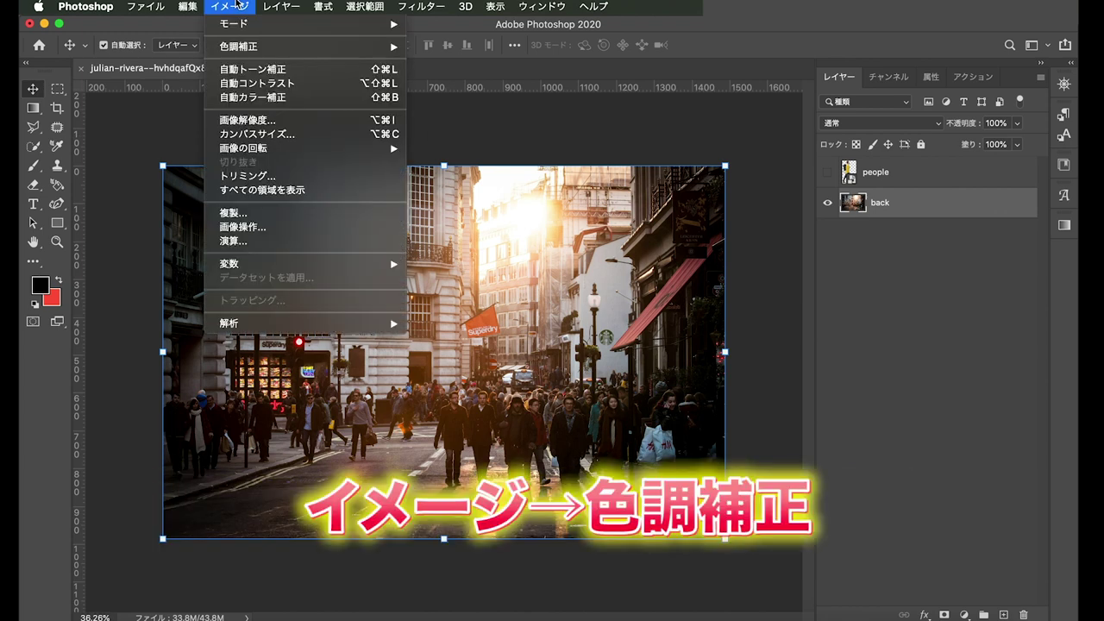
pyautogui.moveTo(259, 47)
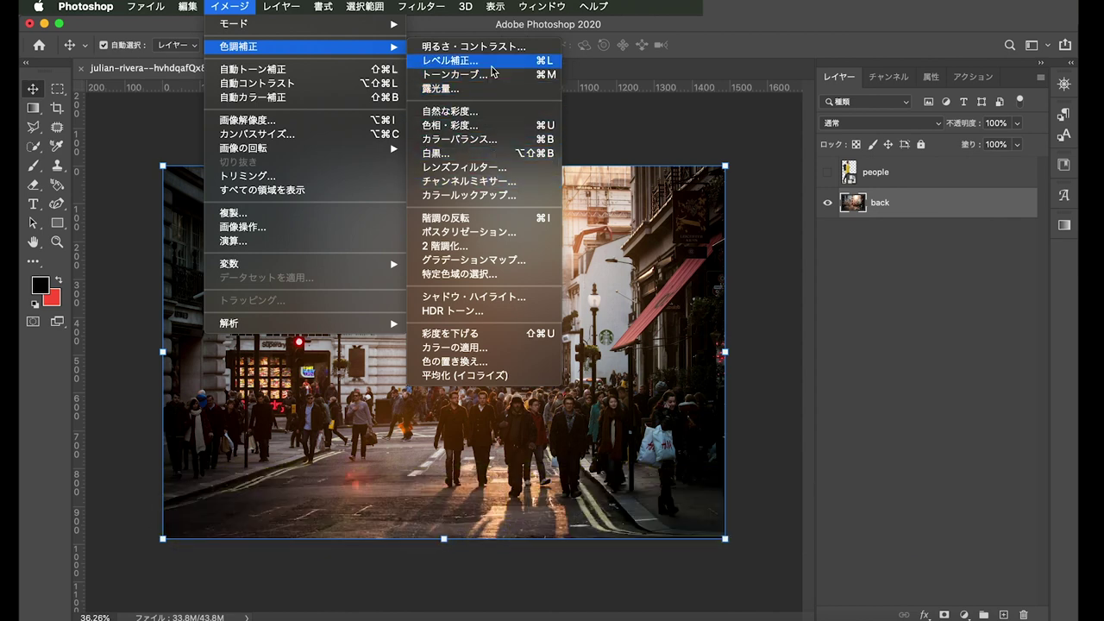
pyautogui.click(500, 47)
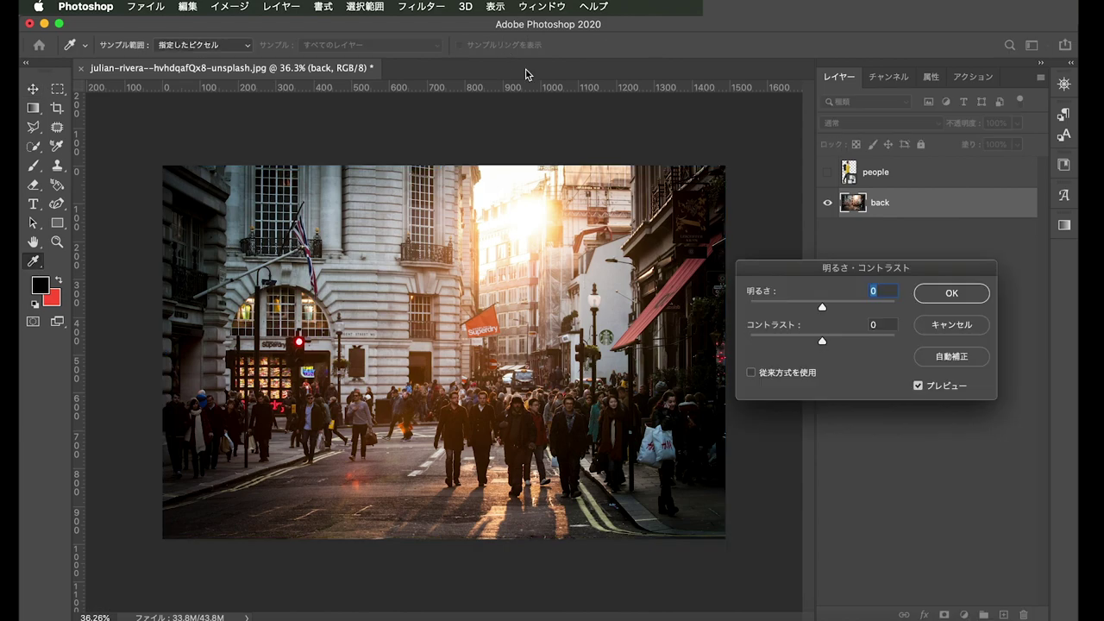
pyautogui.moveTo(826, 309)
pyautogui.mouseDown()
pyautogui.moveTo(764, 309)
pyautogui.moveTo(802, 309)
pyautogui.moveTo(783, 309)
pyautogui.mouseUp()
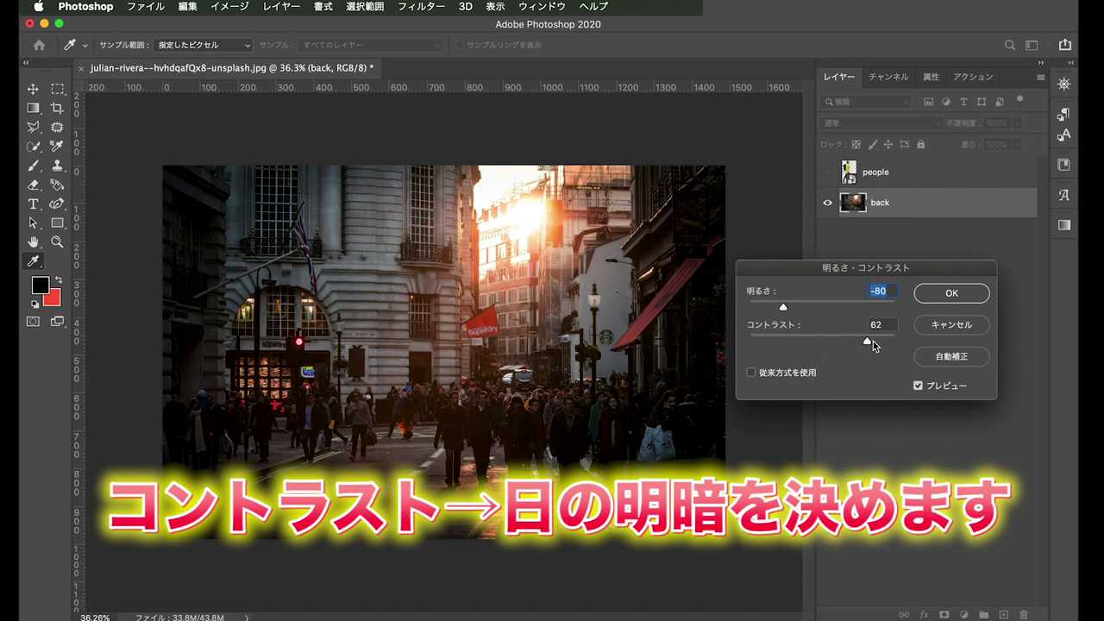
pyautogui.moveTo(873, 341)
pyautogui.mouseDown()
pyautogui.moveTo(897, 341)
pyautogui.moveTo(732, 342)
pyautogui.moveTo(931, 342)
pyautogui.moveTo(847, 340)
pyautogui.mouseUp()
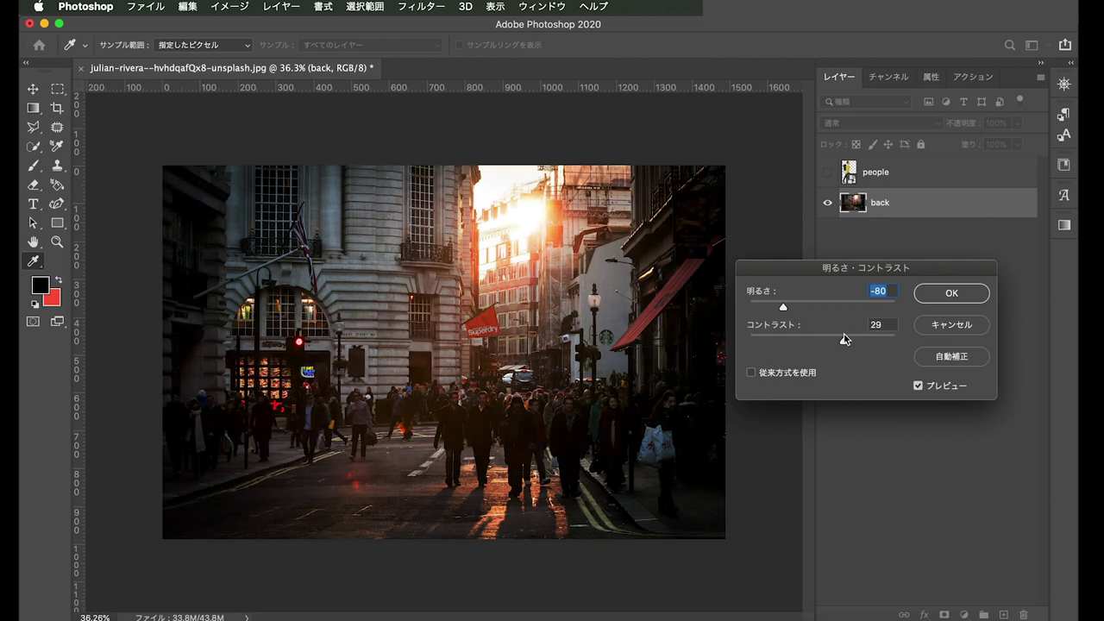
pyautogui.click(949, 292)
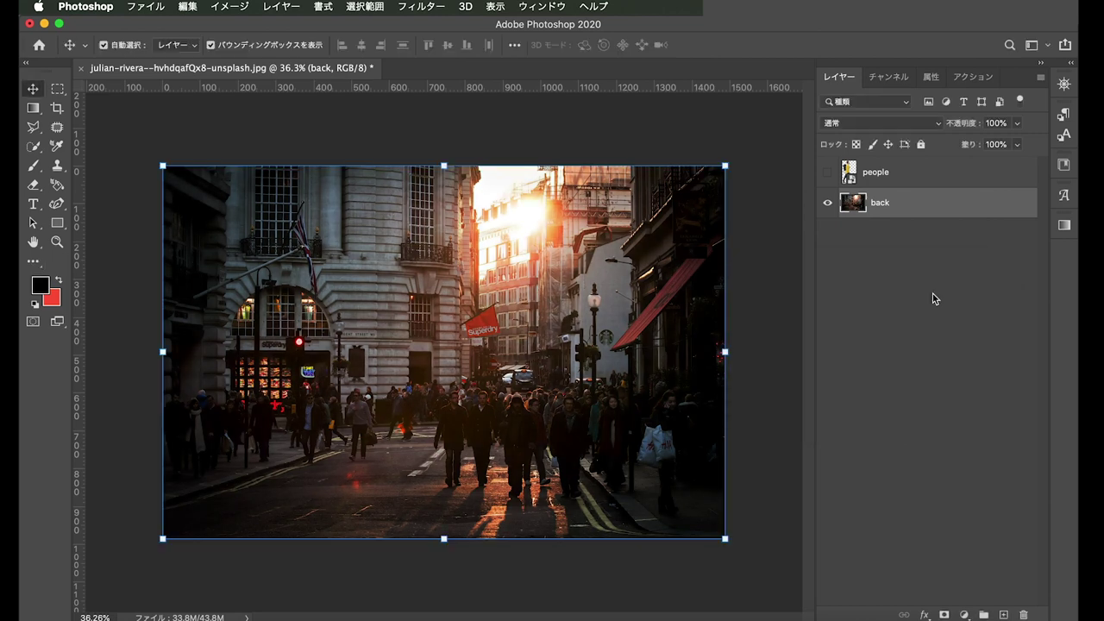
pyautogui.click(905, 293)
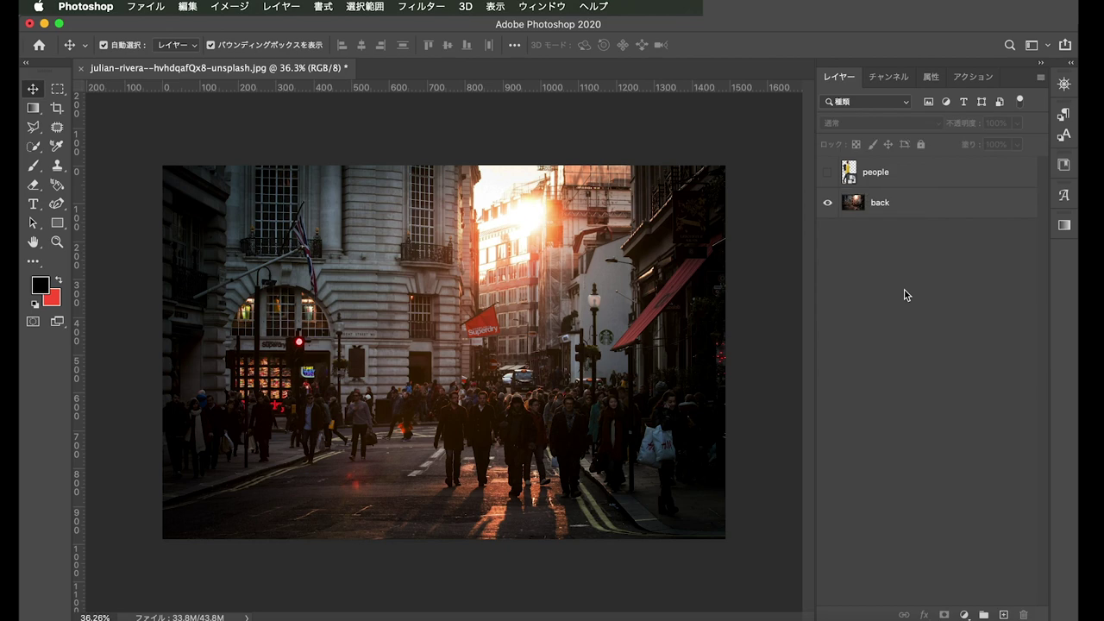
# Step: With the back layer selected, bring up the list of adjustment-layer types
pyautogui.click(905, 202)
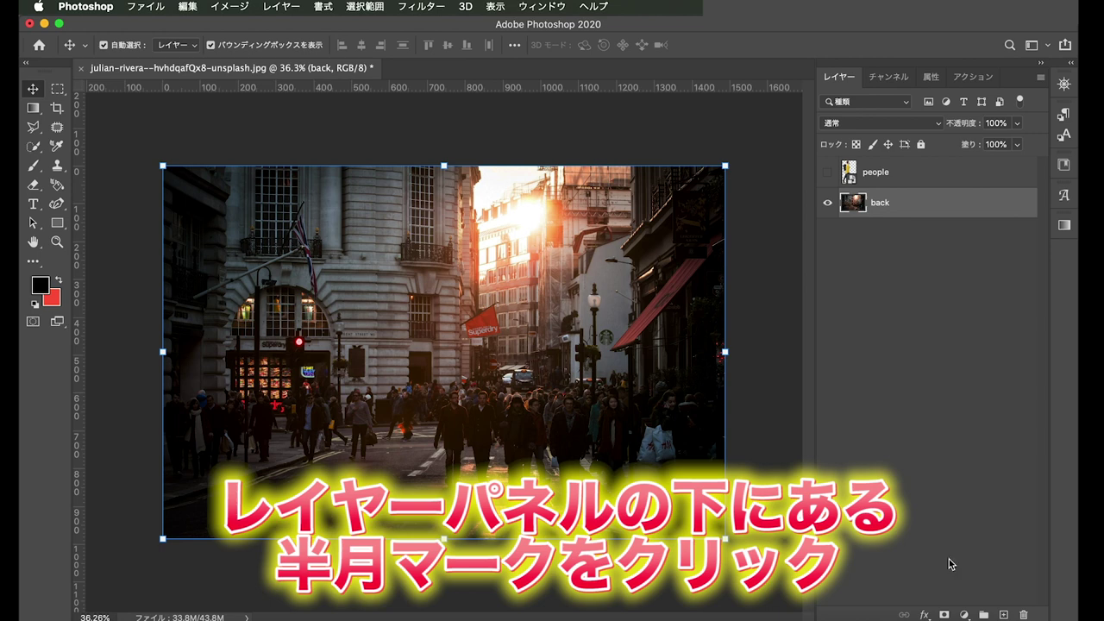
pyautogui.click(965, 614)
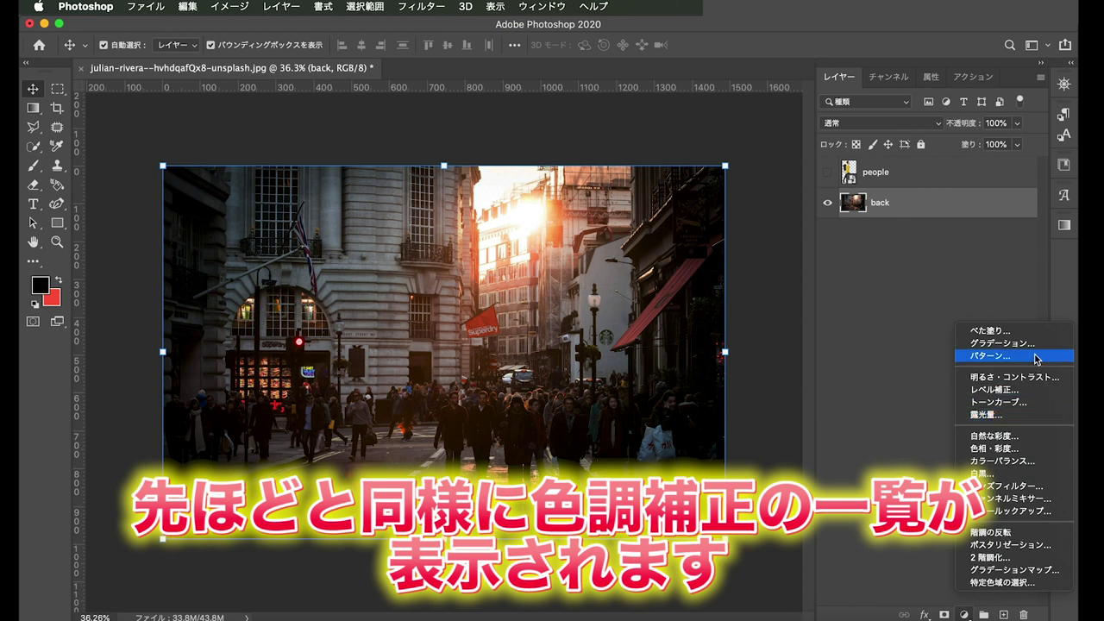
# Step: Add Curves layer トーンカーブ 1 above back, bowing the curve up to input 51, output 86
pyautogui.click(1016, 402)
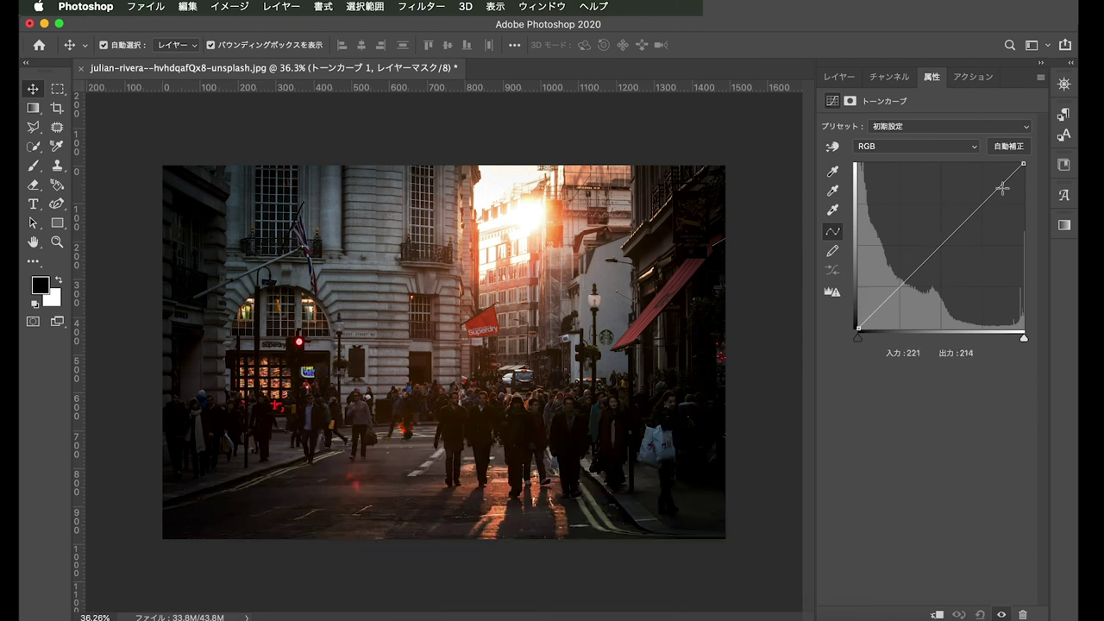
pyautogui.moveTo(1002, 187); pyautogui.dragTo(980, 171)
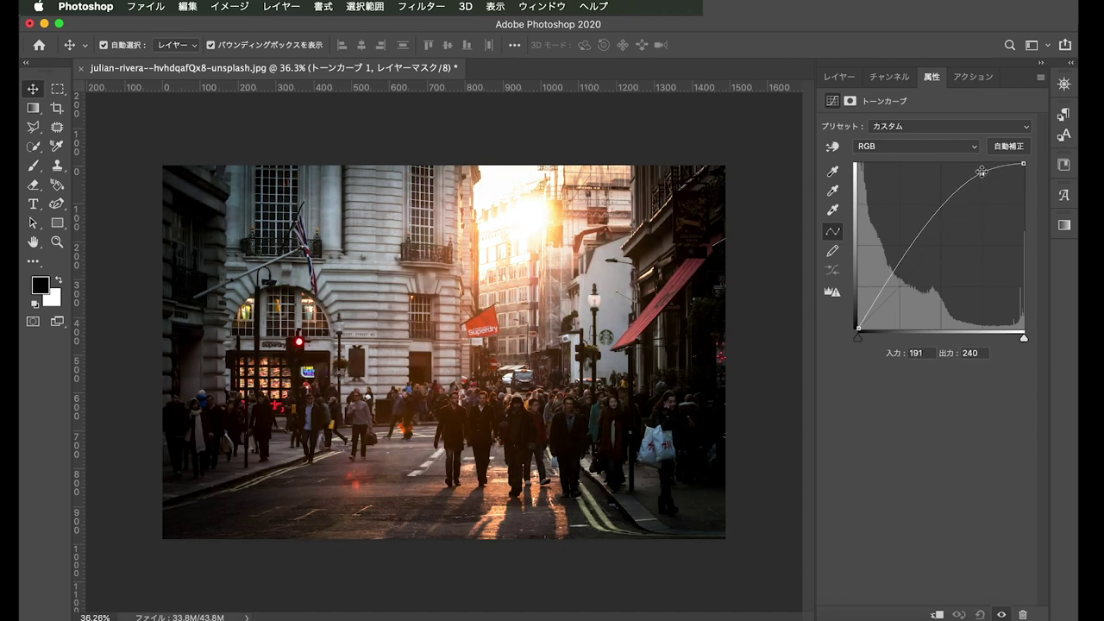
pyautogui.press('super+z')
pyautogui.moveTo(899, 286)
pyautogui.mouseDown()
pyautogui.moveTo(901, 304)
pyautogui.moveTo(891, 272)
pyautogui.mouseUp()
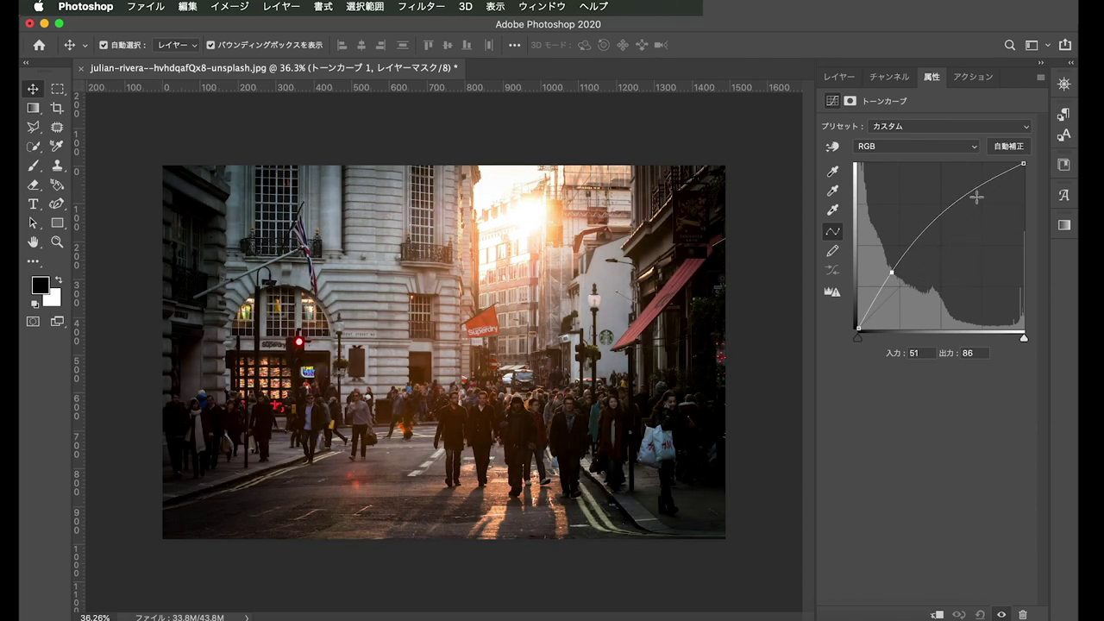
pyautogui.click(852, 79)
pyautogui.click(872, 280)
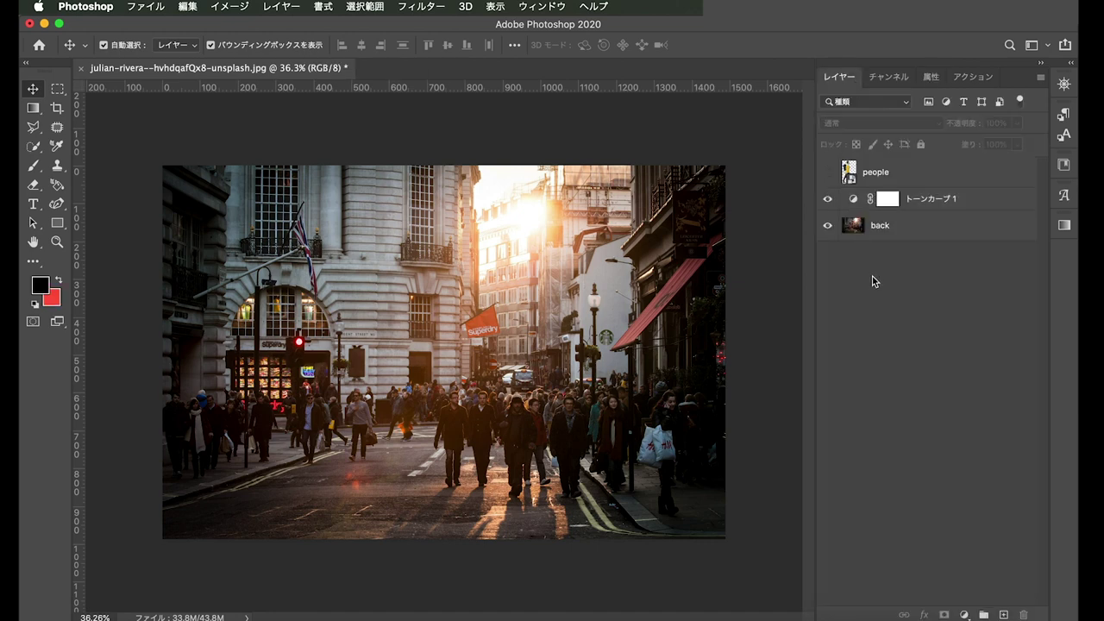
# Step: Review the layer stack without changes, ending with トーンカーブ 1 selected above back
pyautogui.click(911, 231)
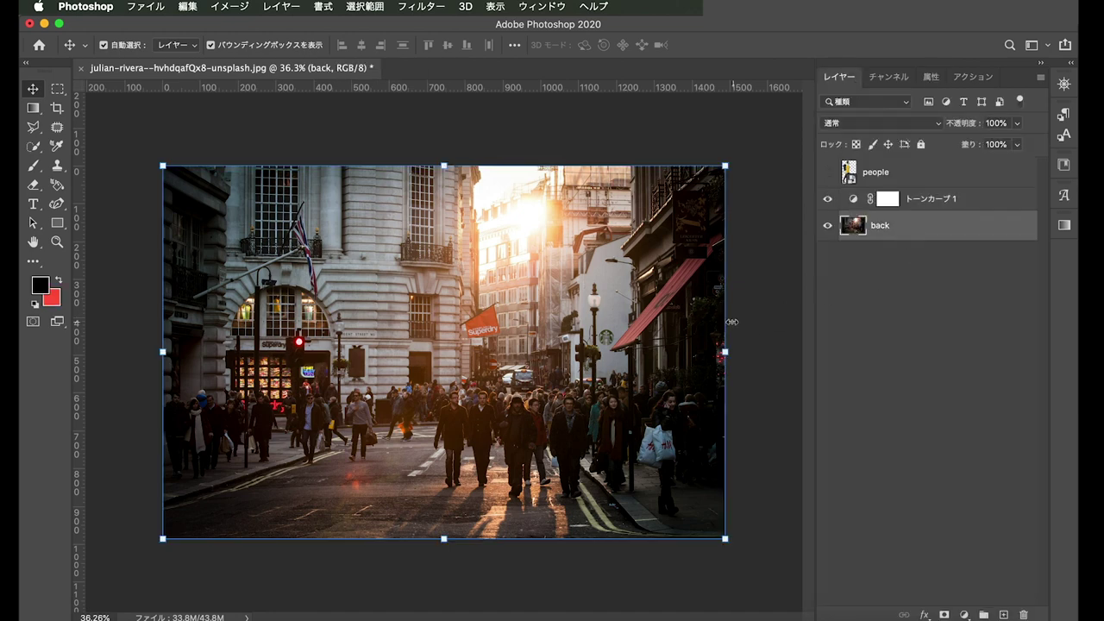
pyautogui.click(948, 200)
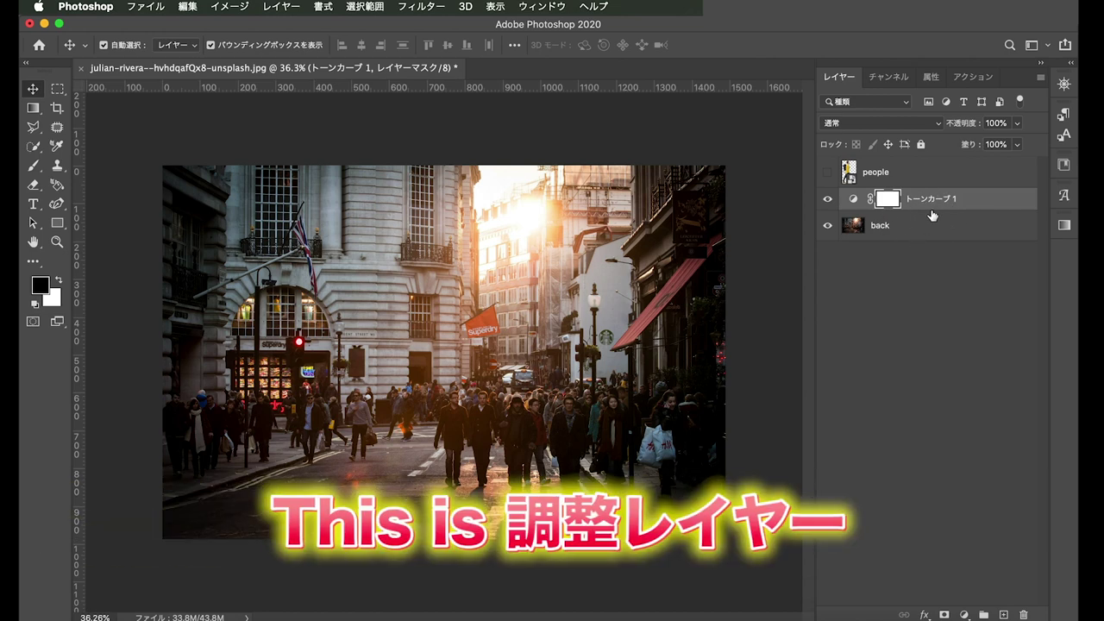
pyautogui.click(931, 242)
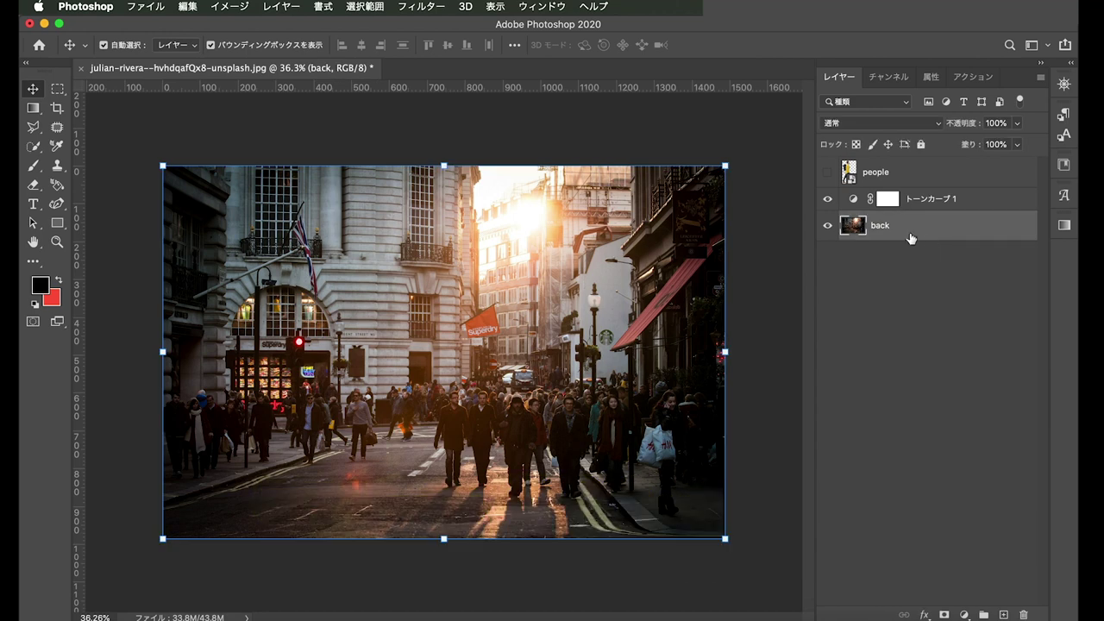
pyautogui.click(217, 6)
pyautogui.moveTo(258, 46)
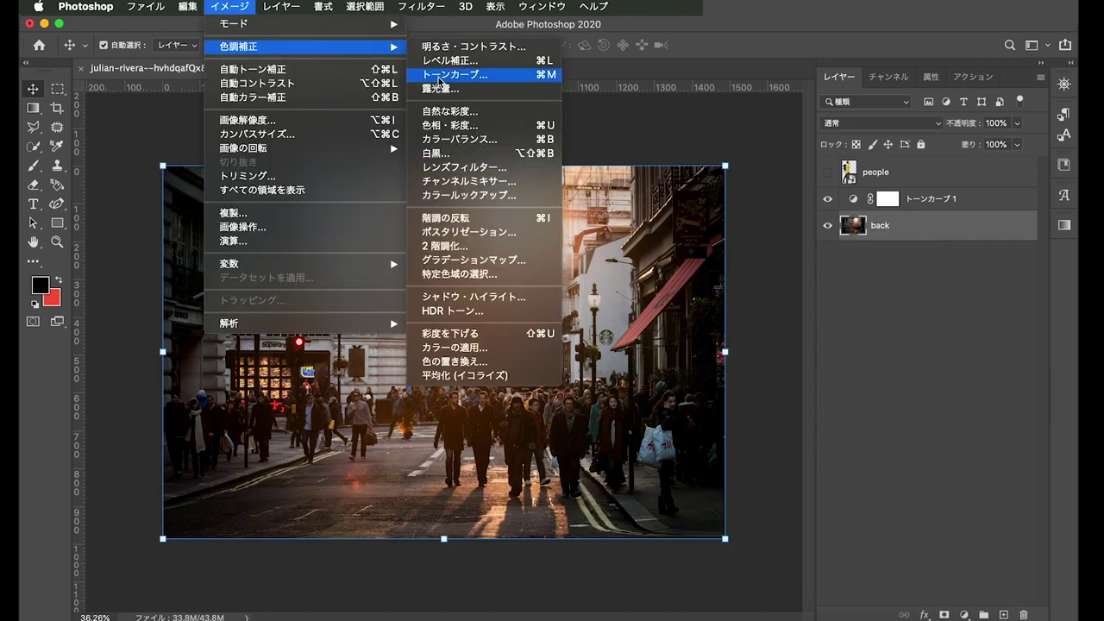
pyautogui.click(709, 152)
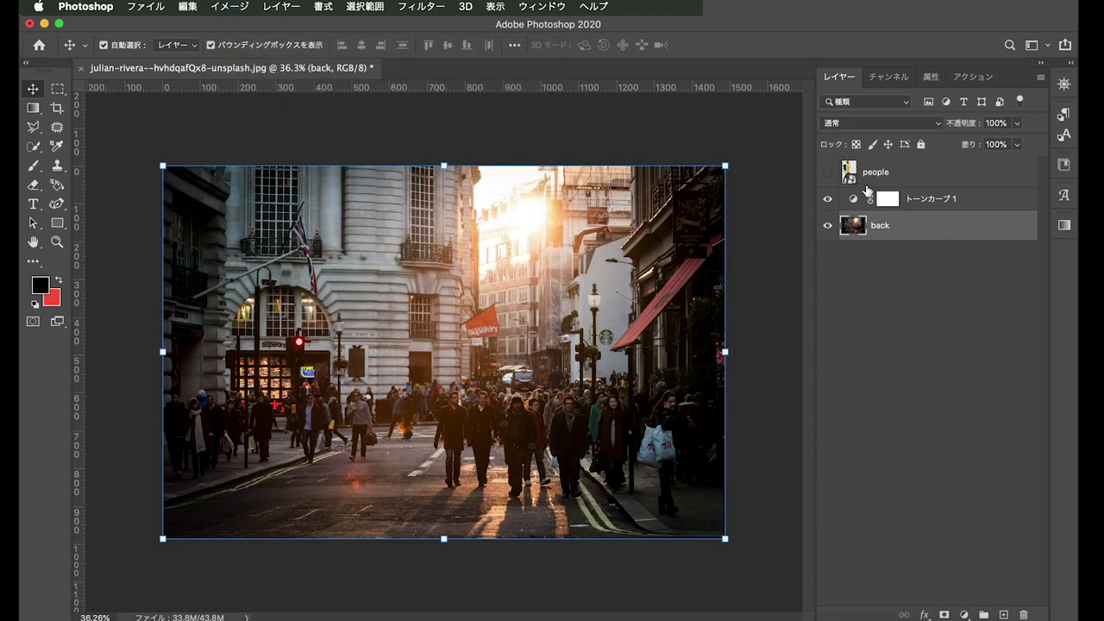
pyautogui.click(940, 199)
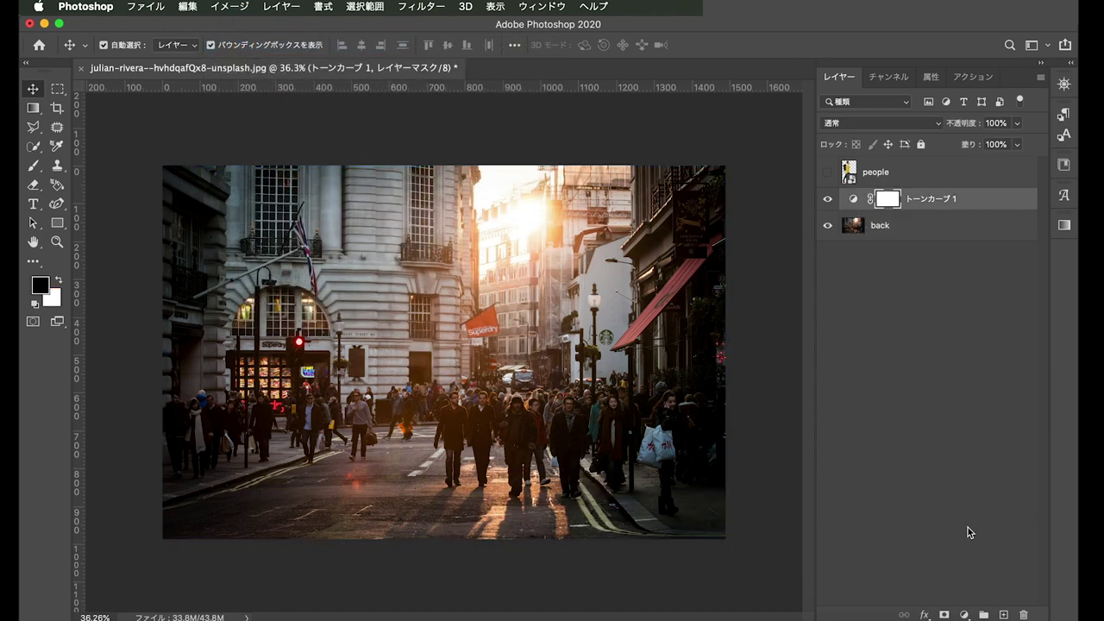
pyautogui.click(964, 614)
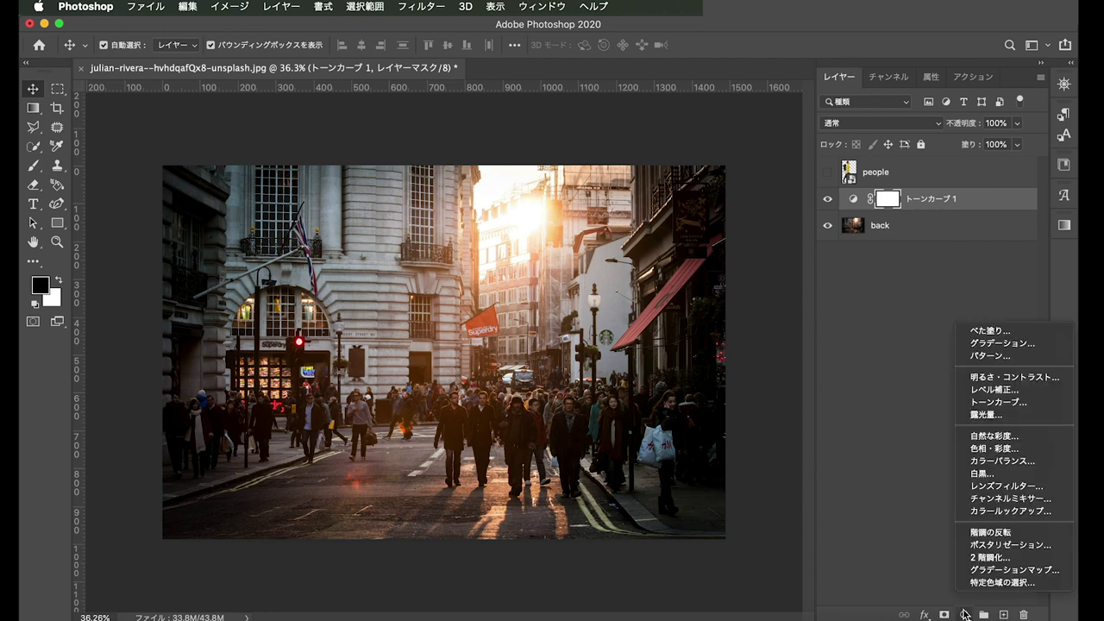
pyautogui.click(920, 381)
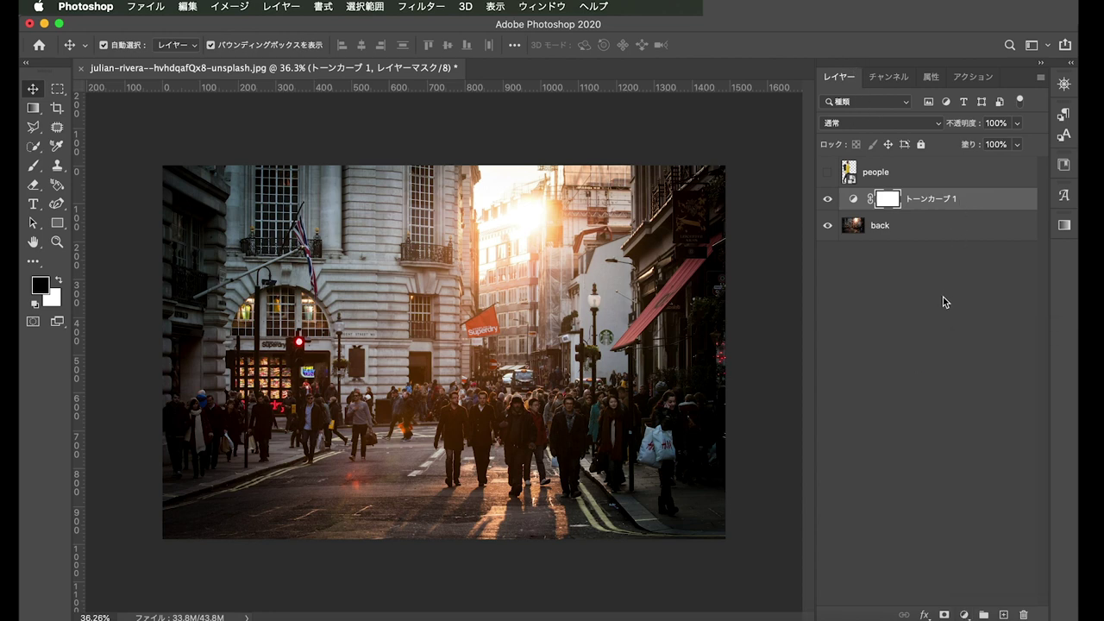
pyautogui.click(942, 298)
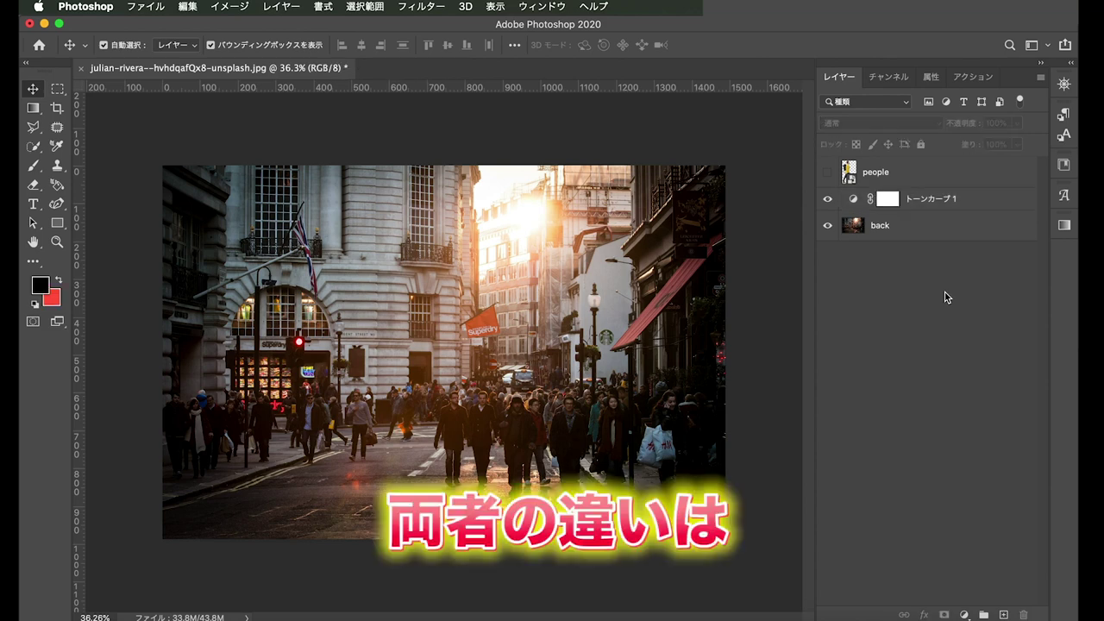
pyautogui.click(942, 227)
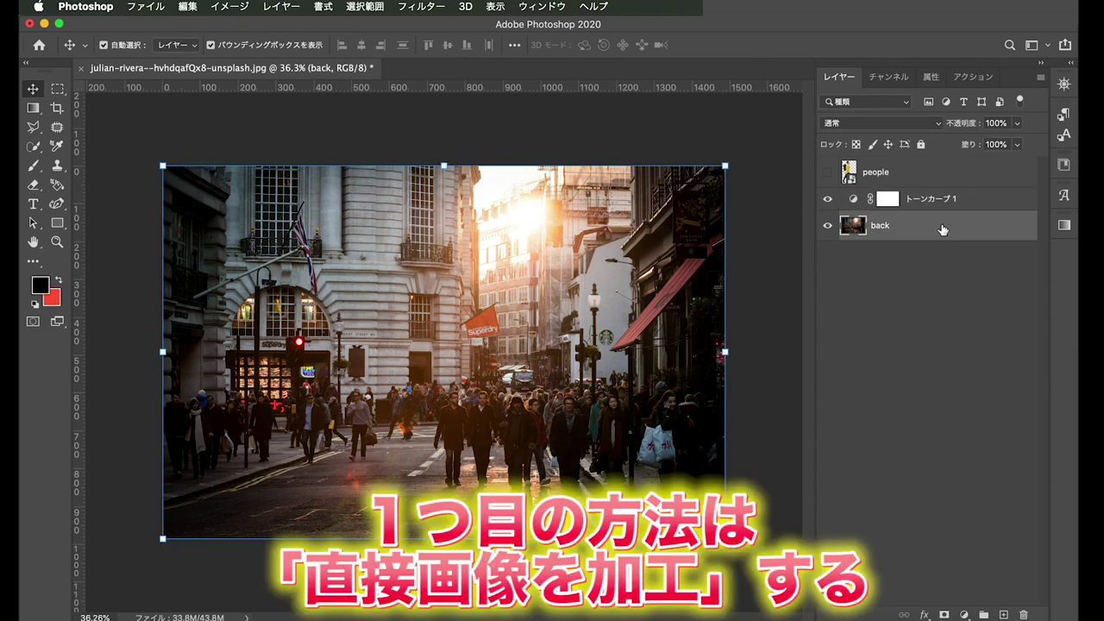
pyautogui.click(911, 529)
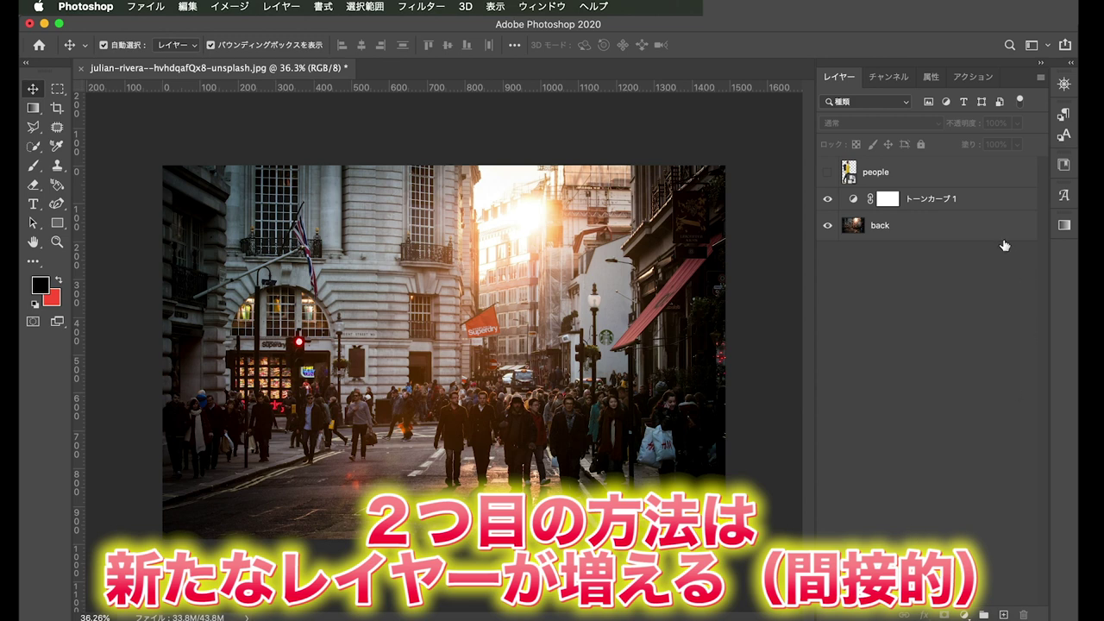
pyautogui.click(986, 206)
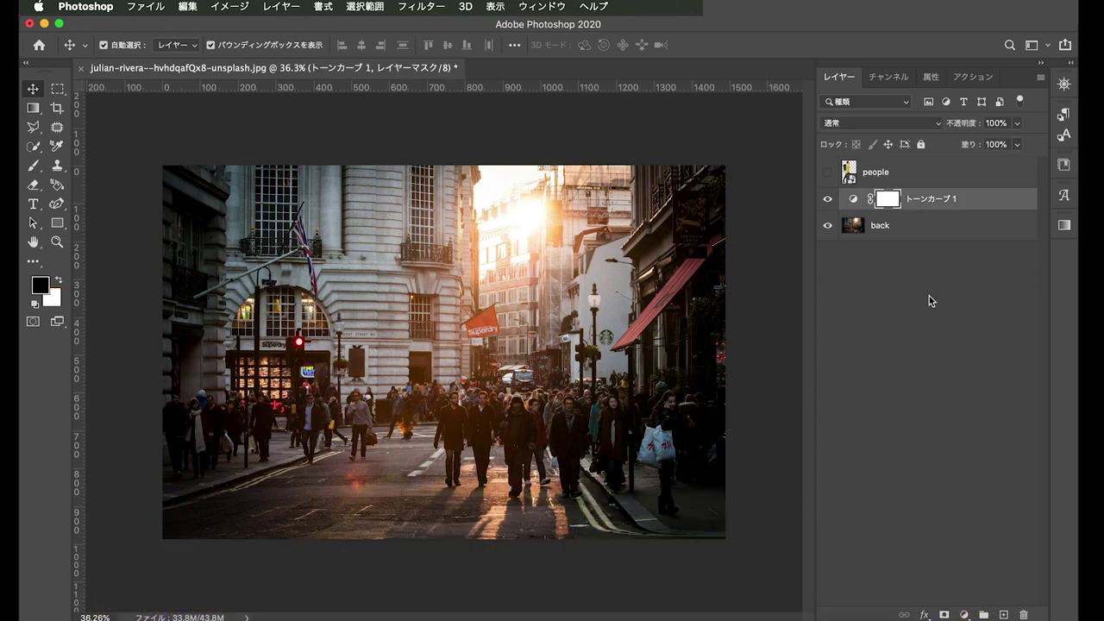
pyautogui.click(947, 231)
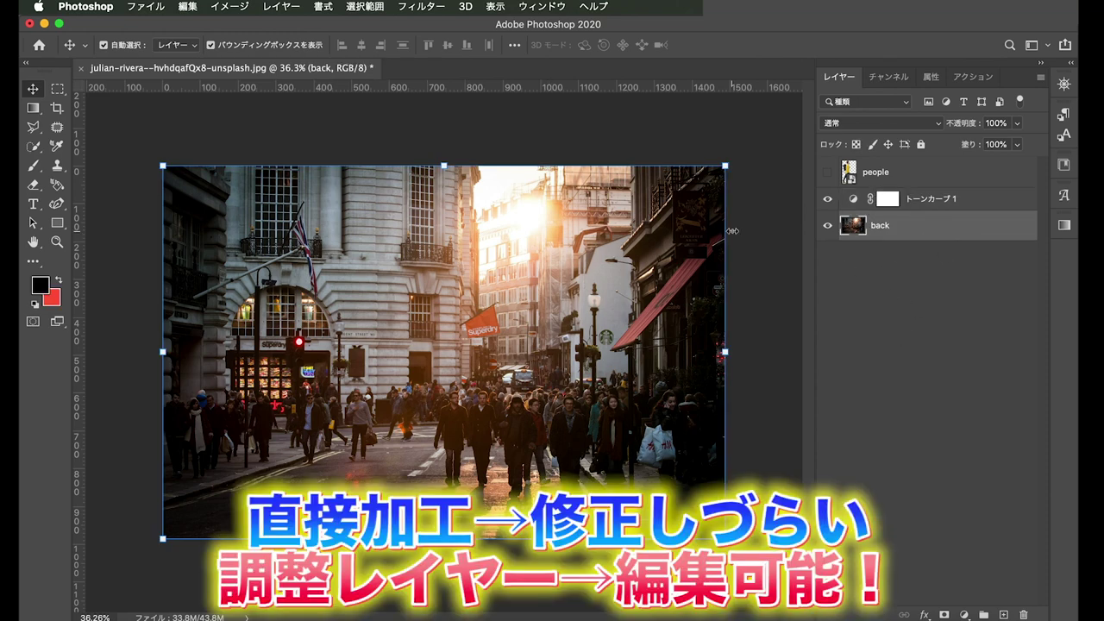
pyautogui.click(886, 248)
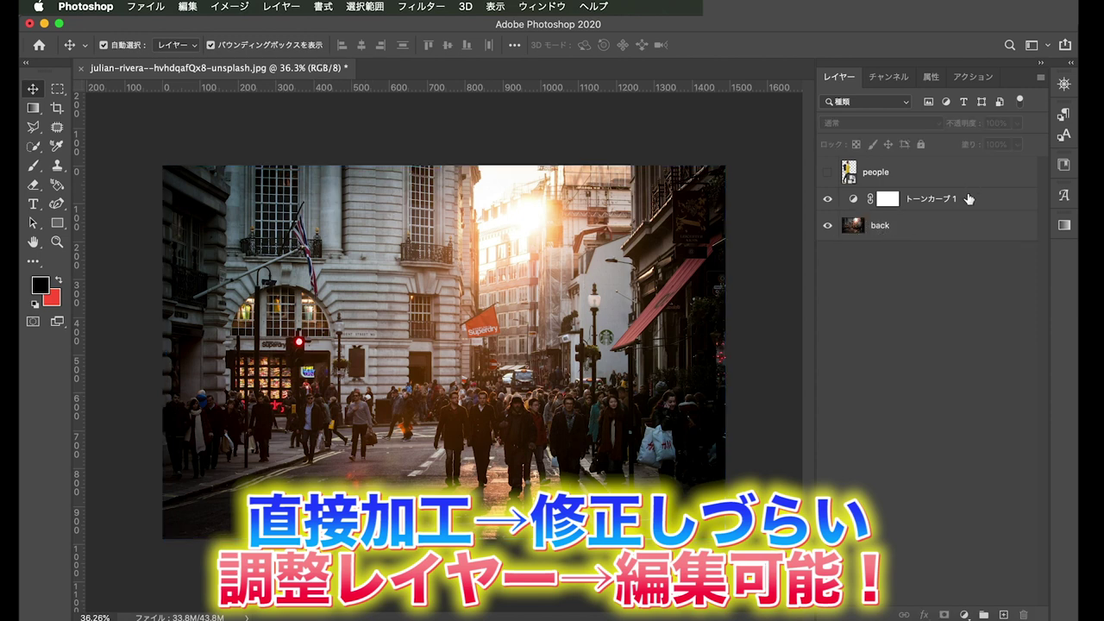
pyautogui.click(969, 199)
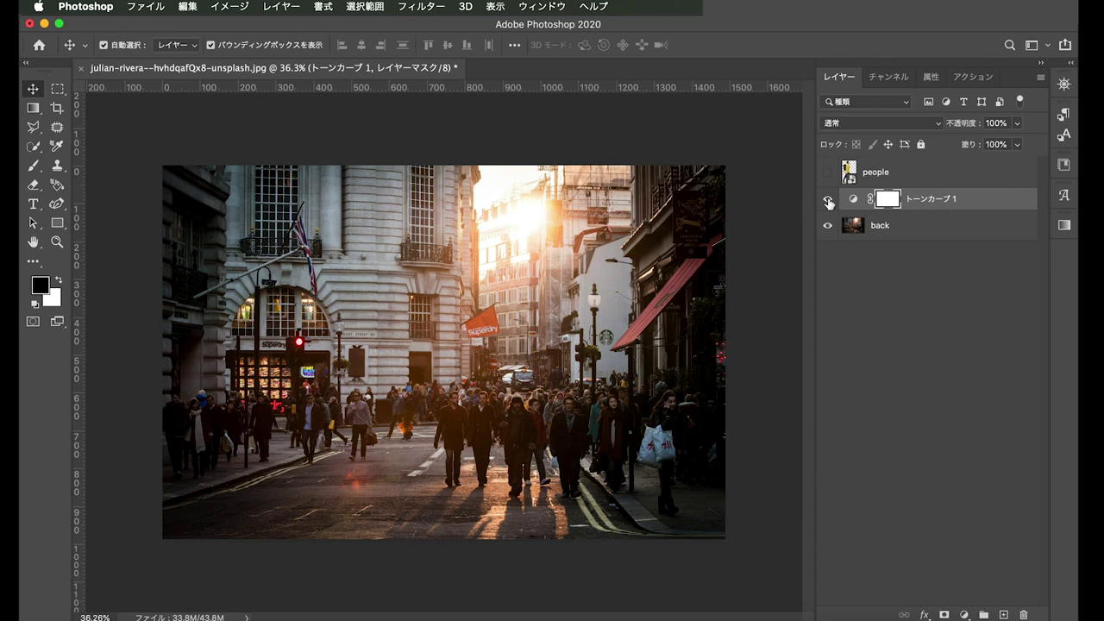
pyautogui.click(829, 202)
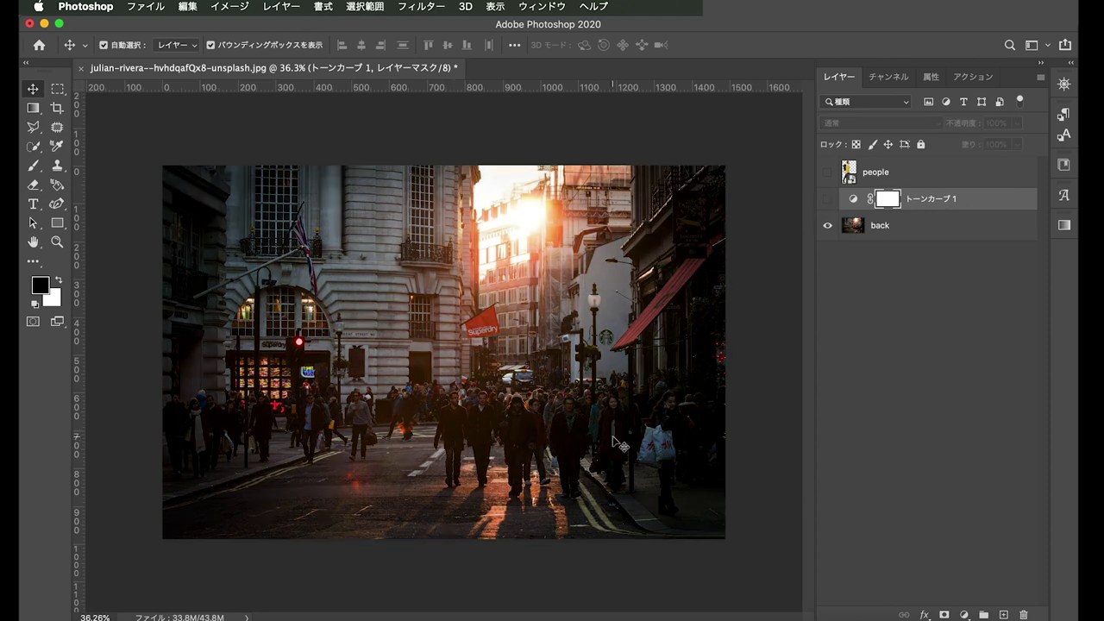
pyautogui.click(828, 202)
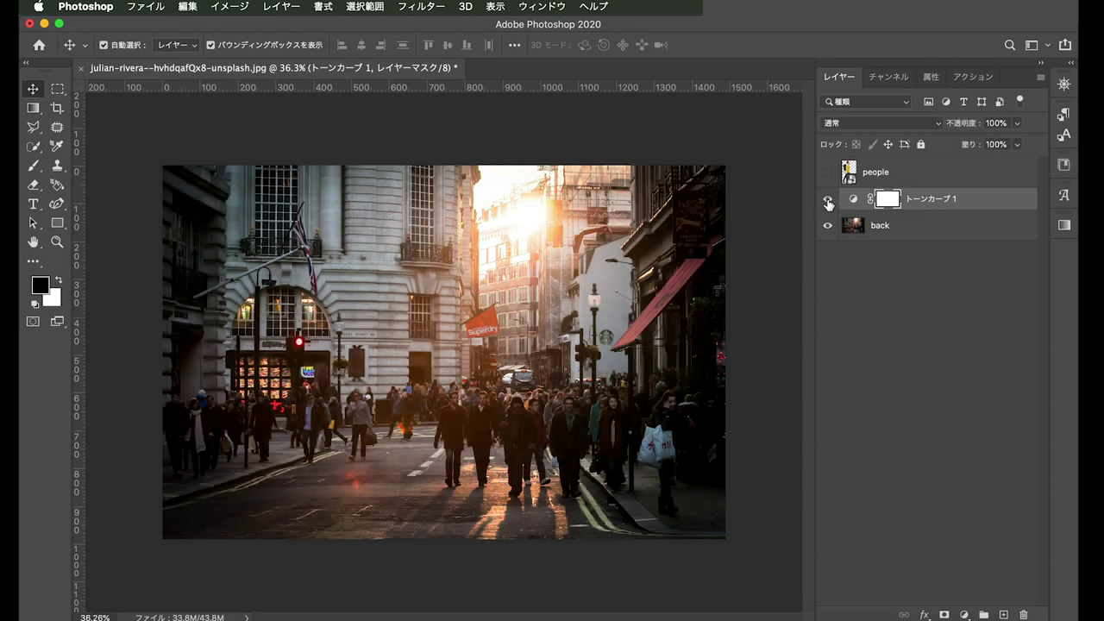
pyautogui.click(830, 200)
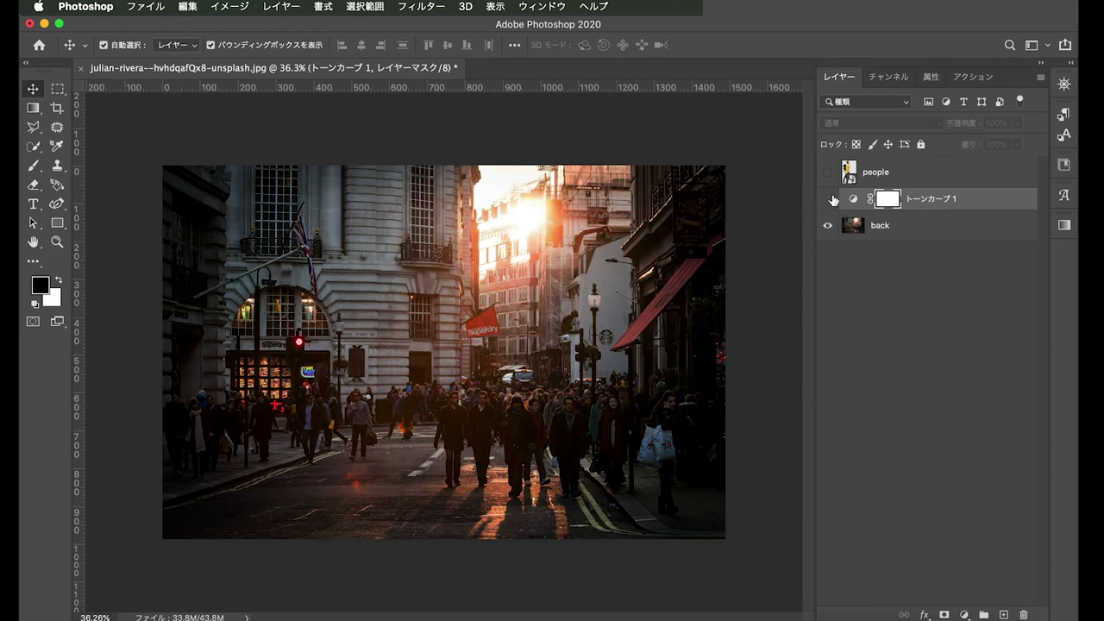
pyautogui.click(827, 200)
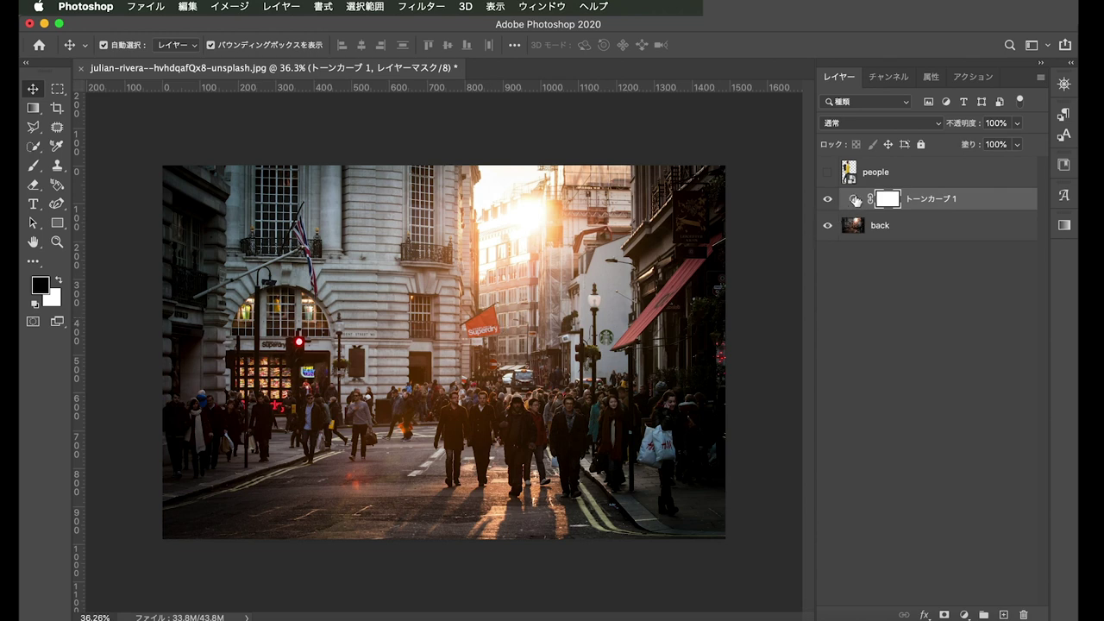
pyautogui.doubleClick(855, 200)
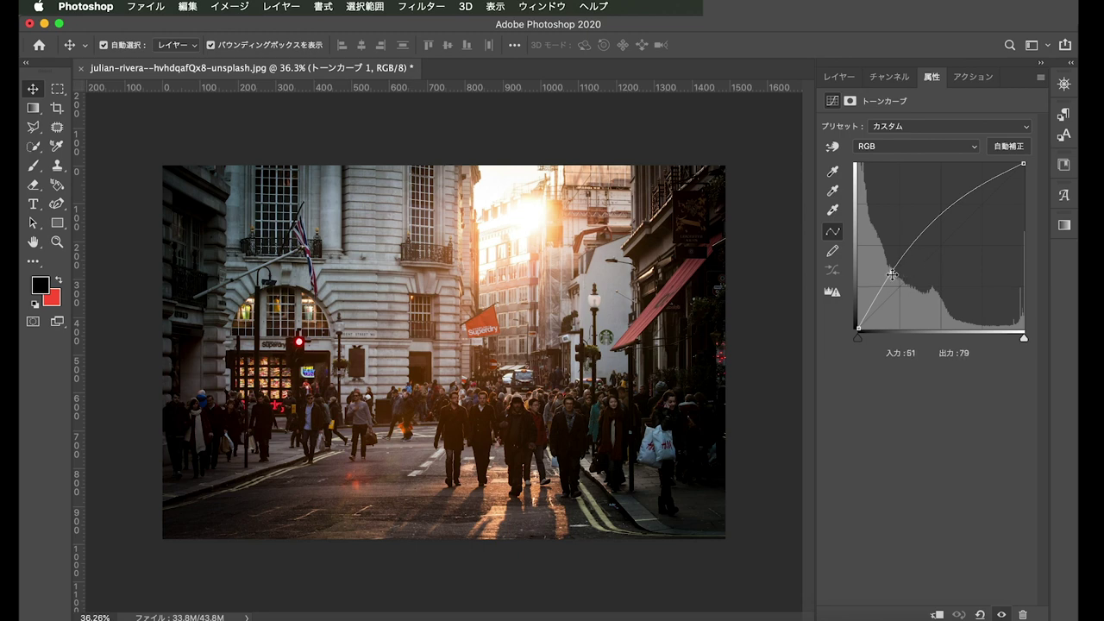
pyautogui.moveTo(892, 275); pyautogui.dragTo(894, 299)
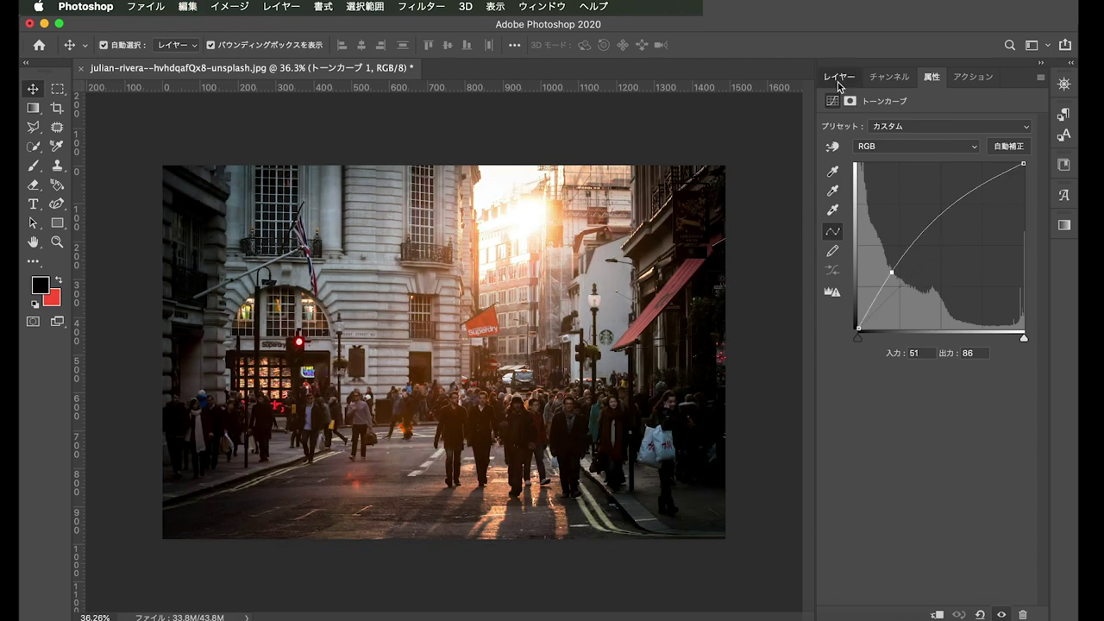
pyautogui.click(839, 77)
pyautogui.click(644, 353)
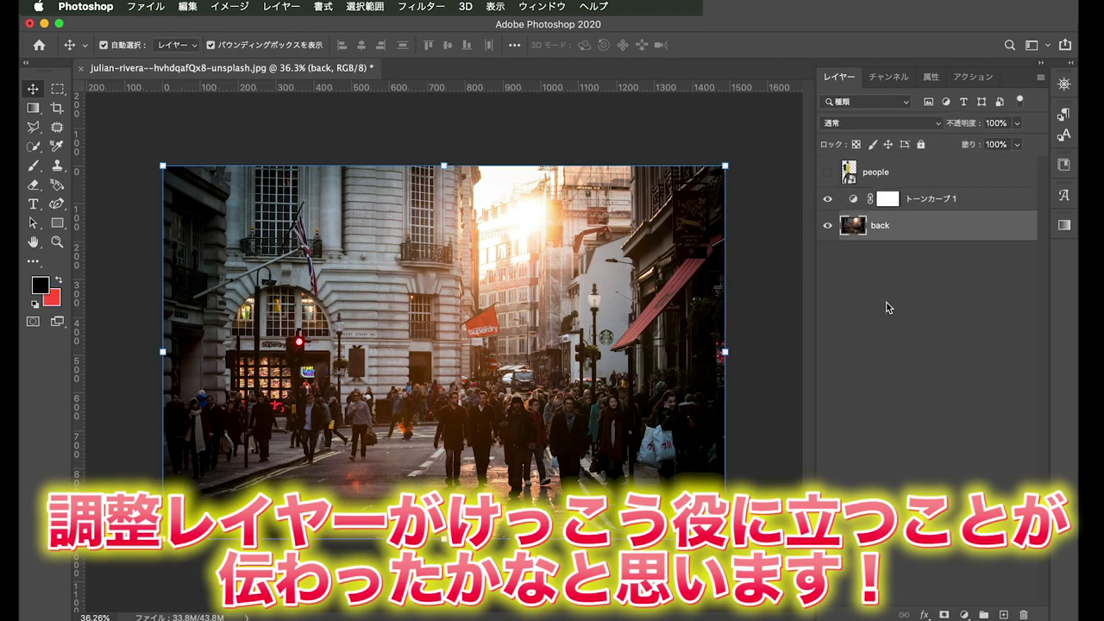
pyautogui.click(974, 207)
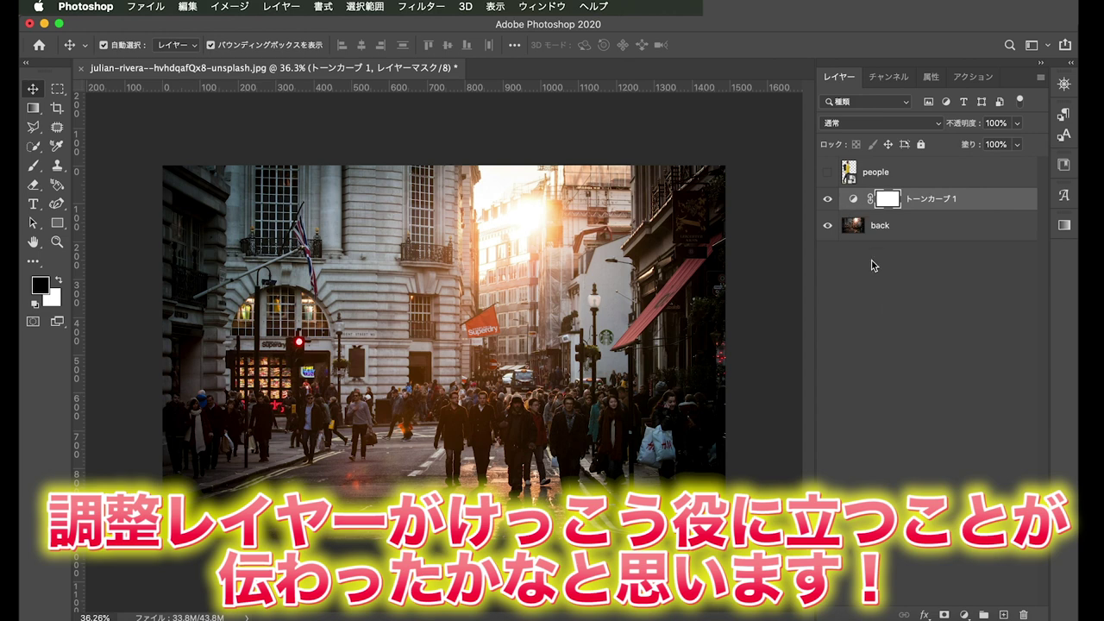
pyautogui.click(871, 264)
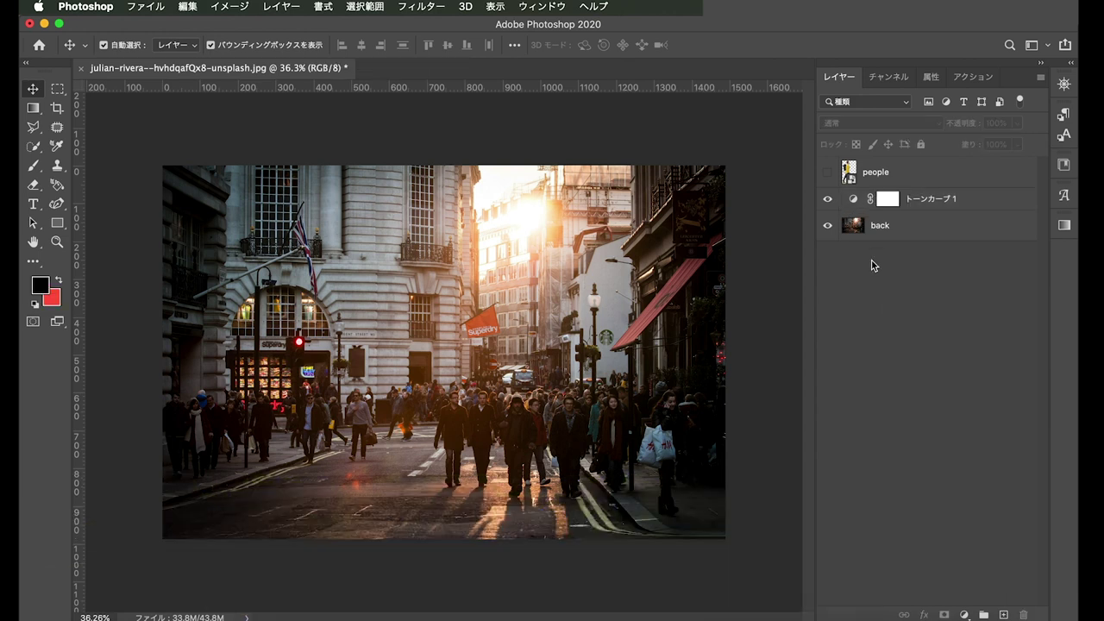
pyautogui.click(634, 266)
pyautogui.click(244, 6)
pyautogui.moveTo(238, 47)
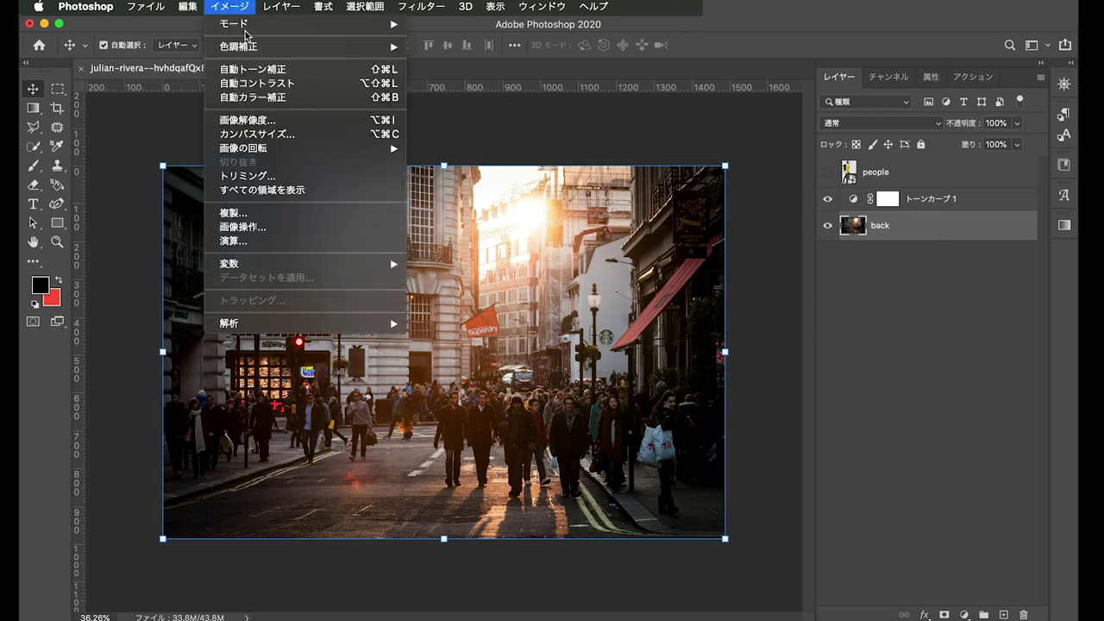
pyautogui.click(646, 147)
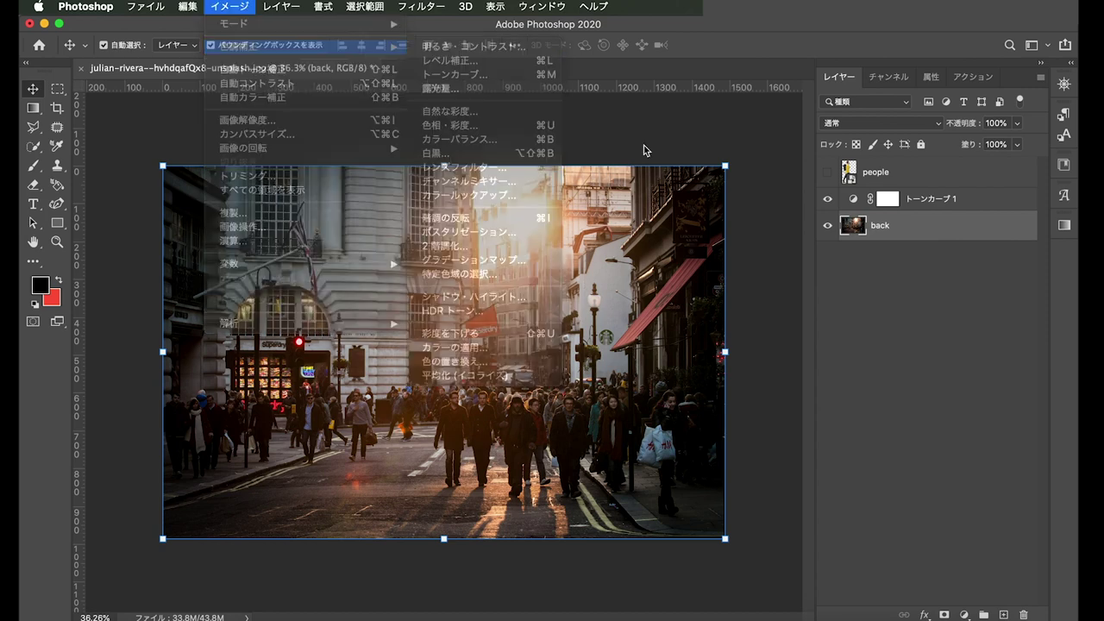
pyautogui.click(887, 199)
pyautogui.click(906, 298)
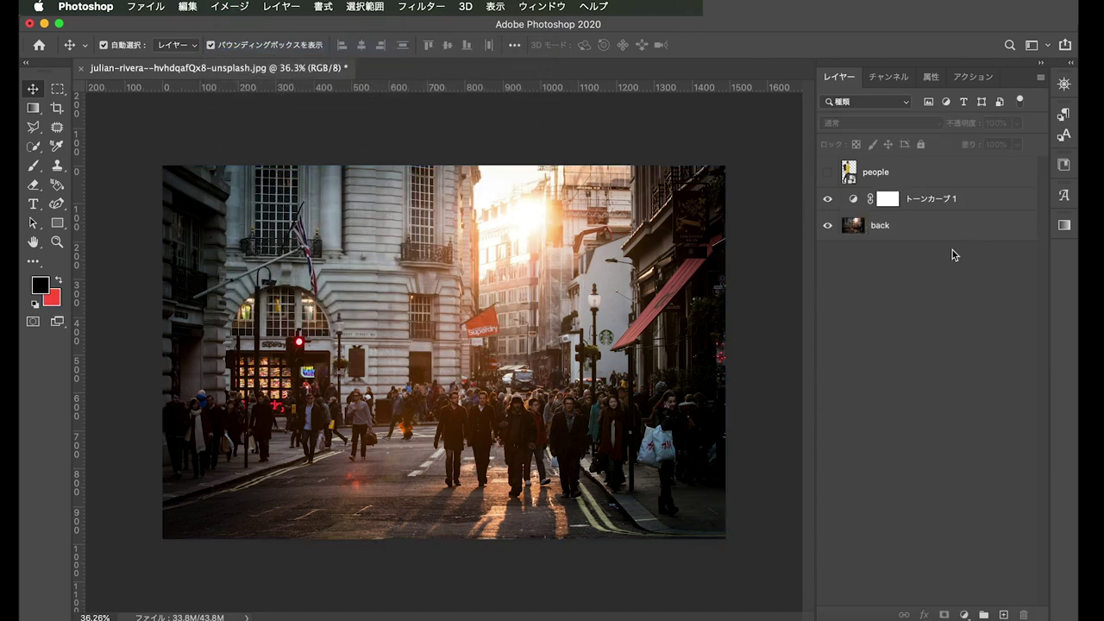
pyautogui.click(975, 227)
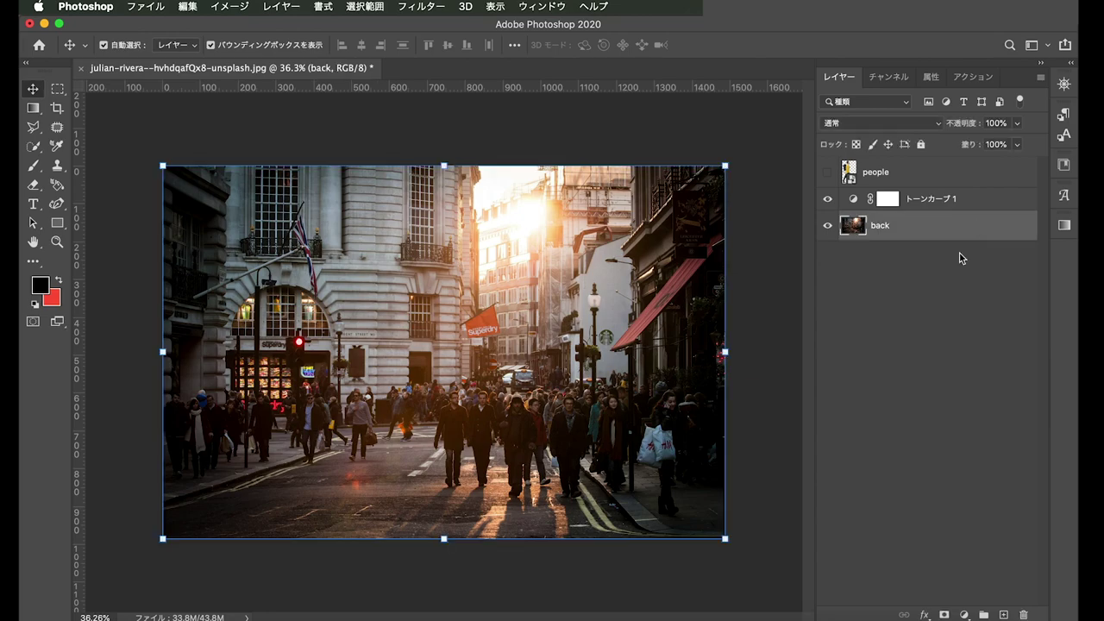
pyautogui.click(941, 297)
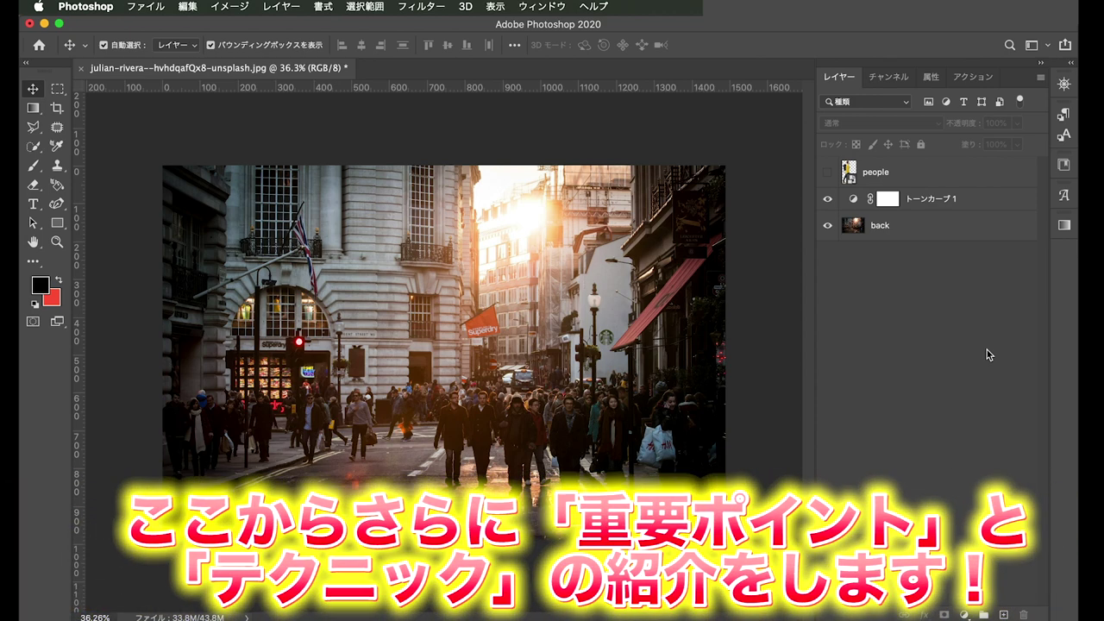
# Step: Make the people layer visible so the man in yellow appears, then select トーンカーブ 1
pyautogui.click(829, 172)
pyautogui.click(699, 444)
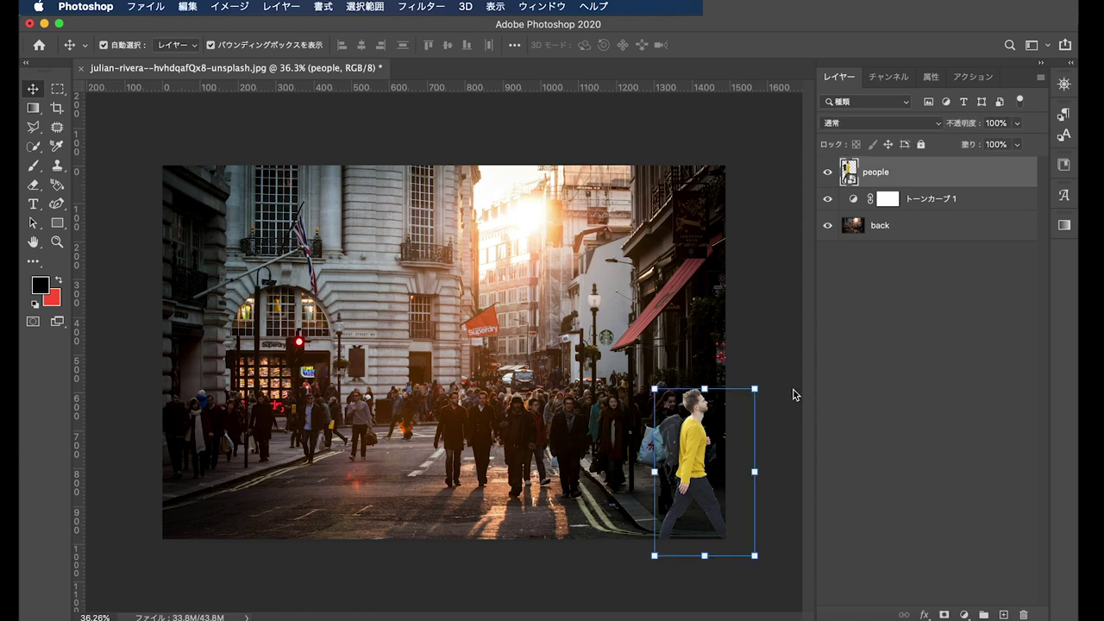
pyautogui.click(872, 357)
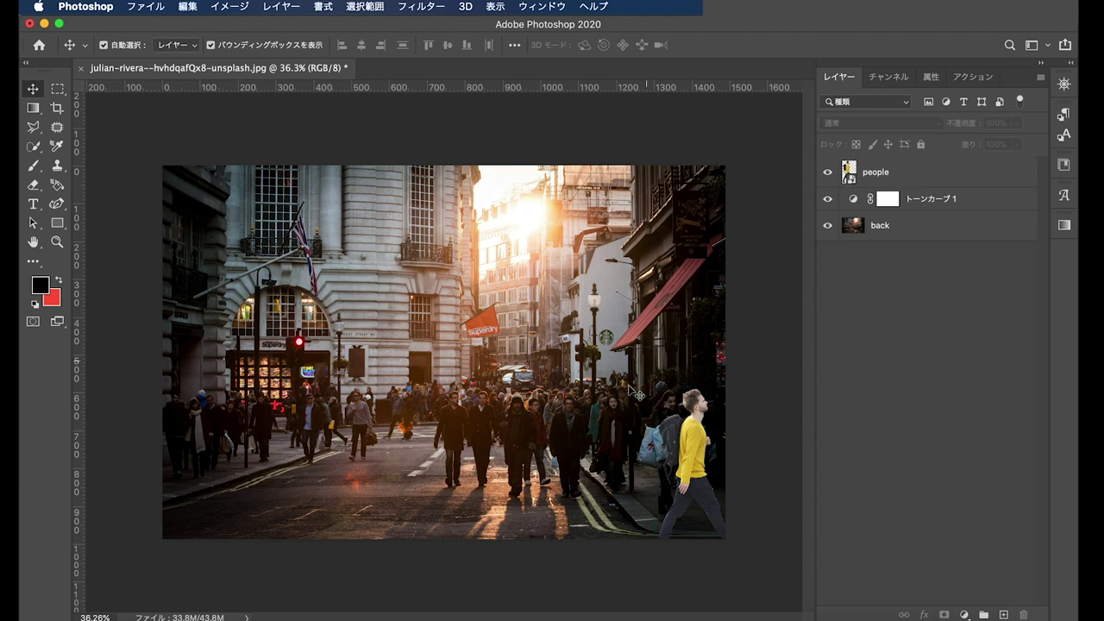
pyautogui.click(693, 439)
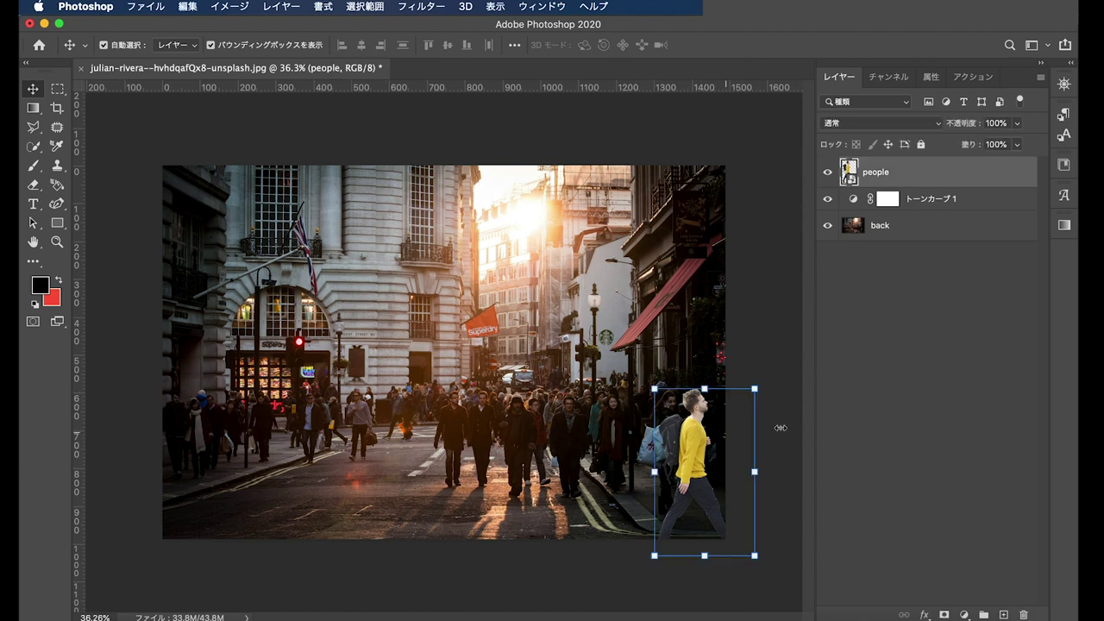
pyautogui.click(709, 366)
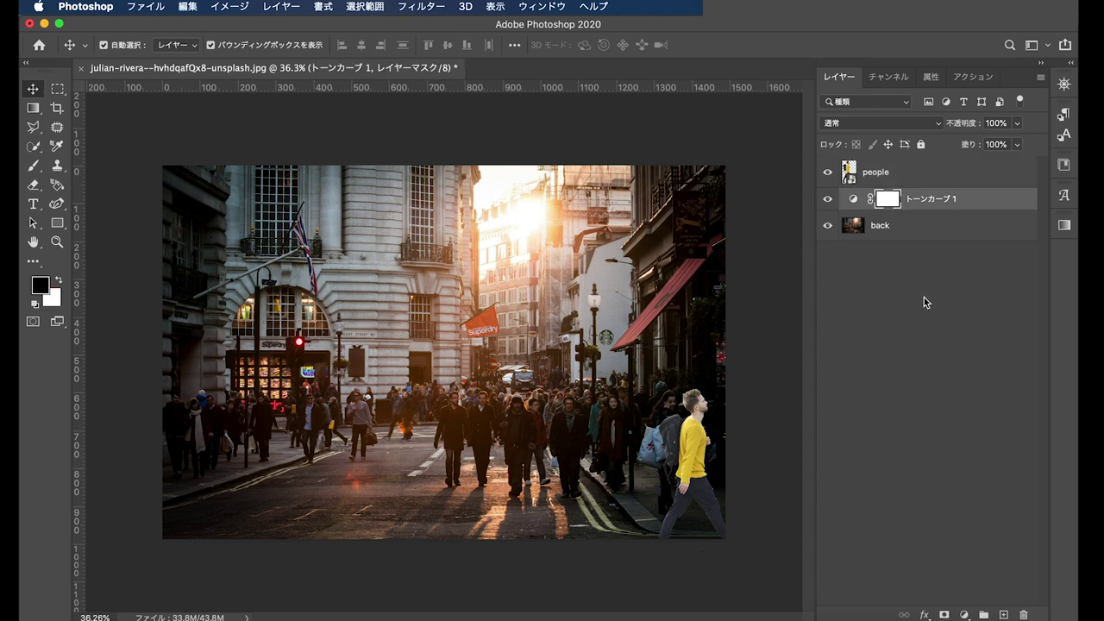
pyautogui.keyDown('super'); pyautogui.click(996, 202); pyautogui.keyUp('super')
# Step: Toggle トーンカーブ 1's visibility off and back on to compare its effect
pyautogui.click(845, 294)
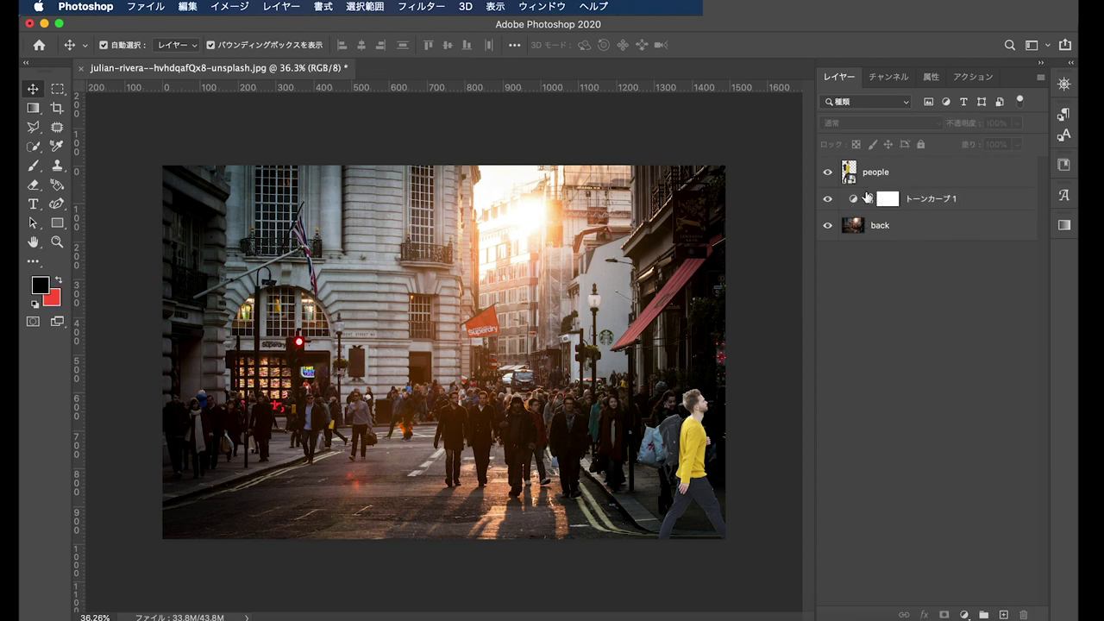
pyautogui.click(873, 177)
pyautogui.click(914, 207)
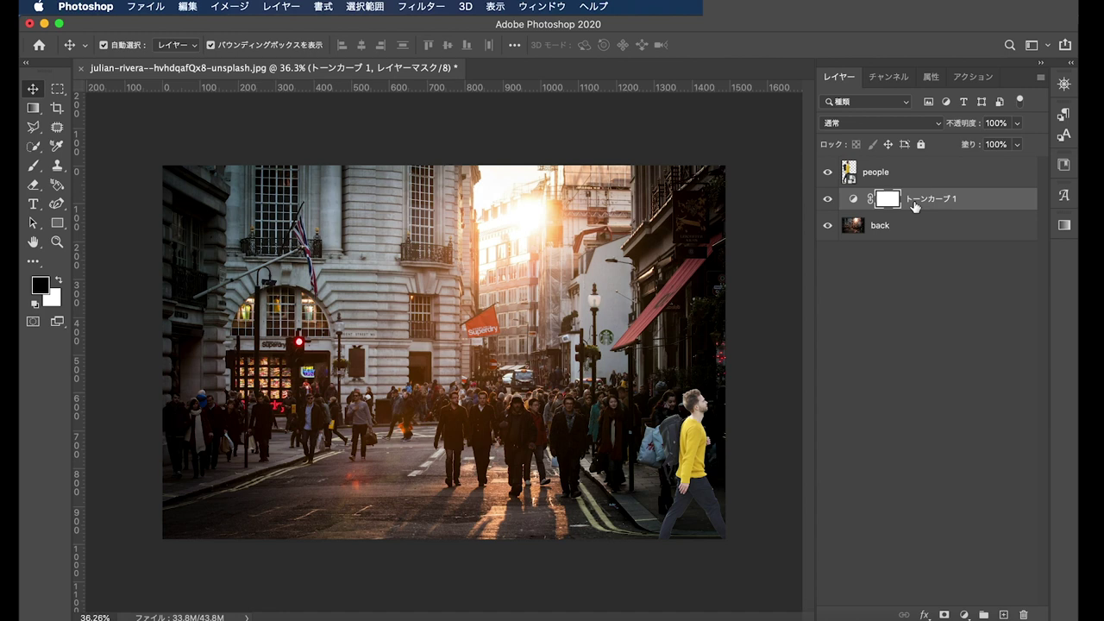
pyautogui.click(827, 200)
pyautogui.click(827, 200)
pyautogui.click(874, 175)
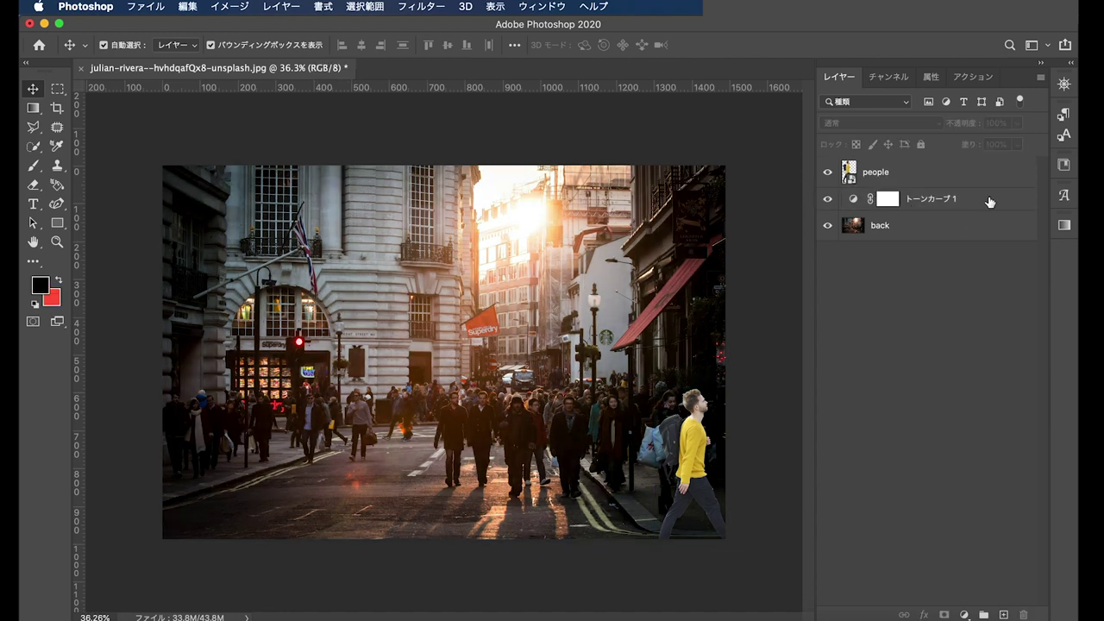
pyautogui.moveTo(983, 201); pyautogui.dragTo(968, 163)
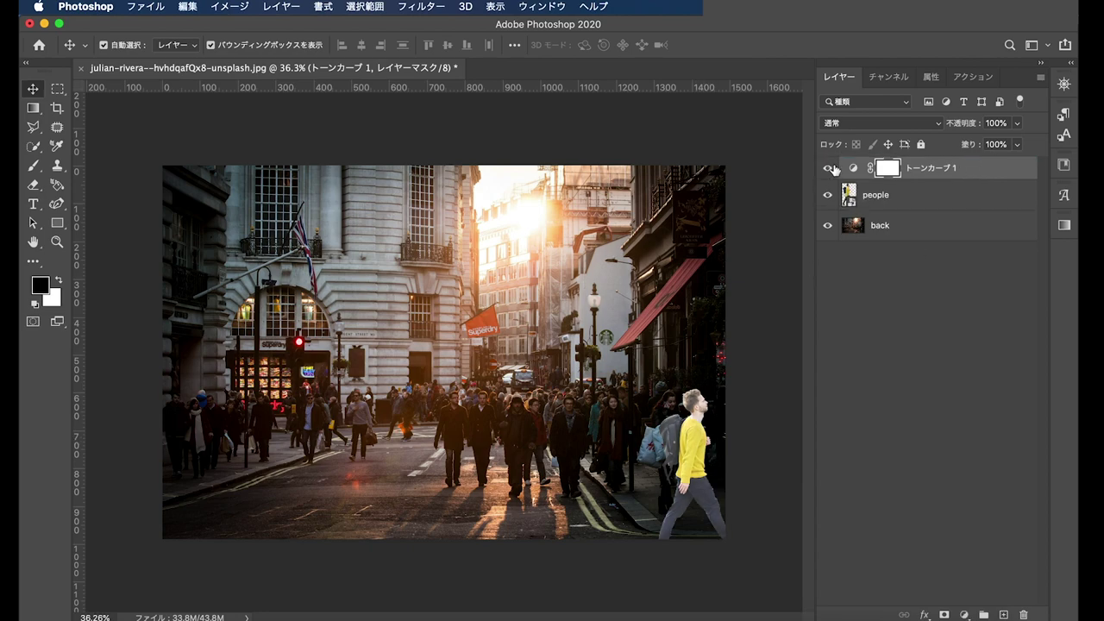
pyautogui.scroll(1, 716, 388)
pyautogui.scroll(1, 716, 388)
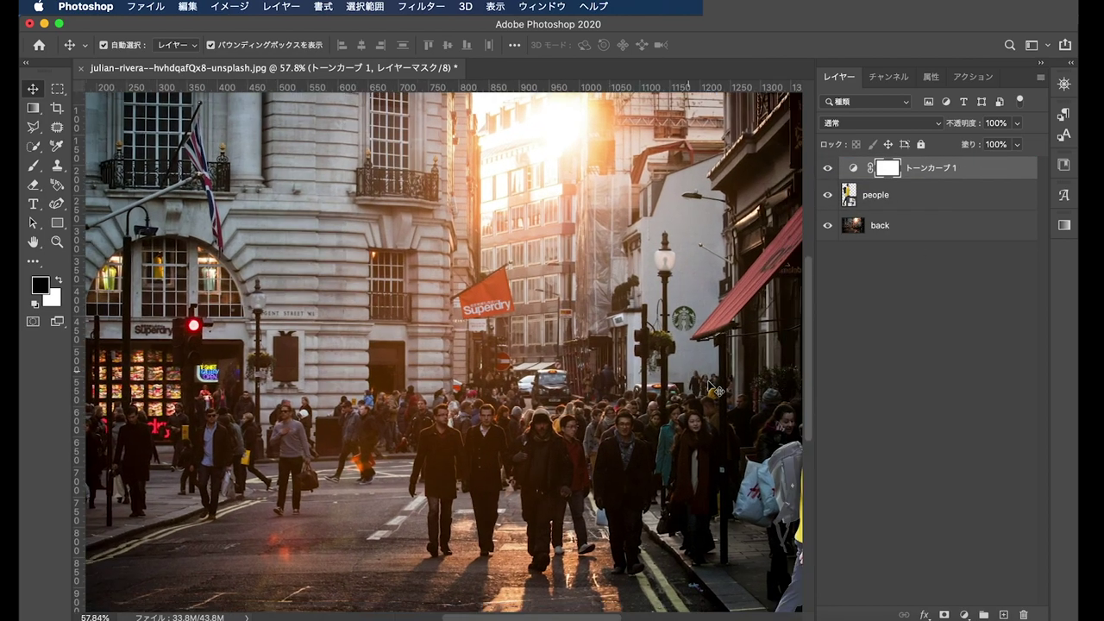
pyautogui.scroll(1, 715, 388)
pyautogui.hscroll(2, 714, 388)
pyautogui.scroll(-1, 714, 388)
pyautogui.click(828, 167)
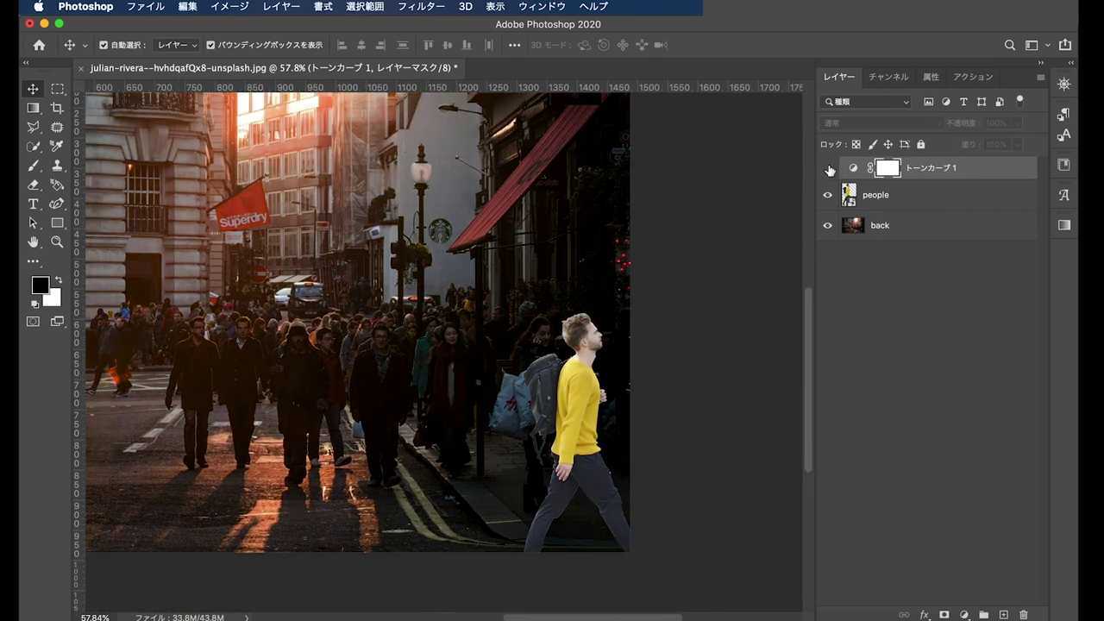
pyautogui.click(828, 168)
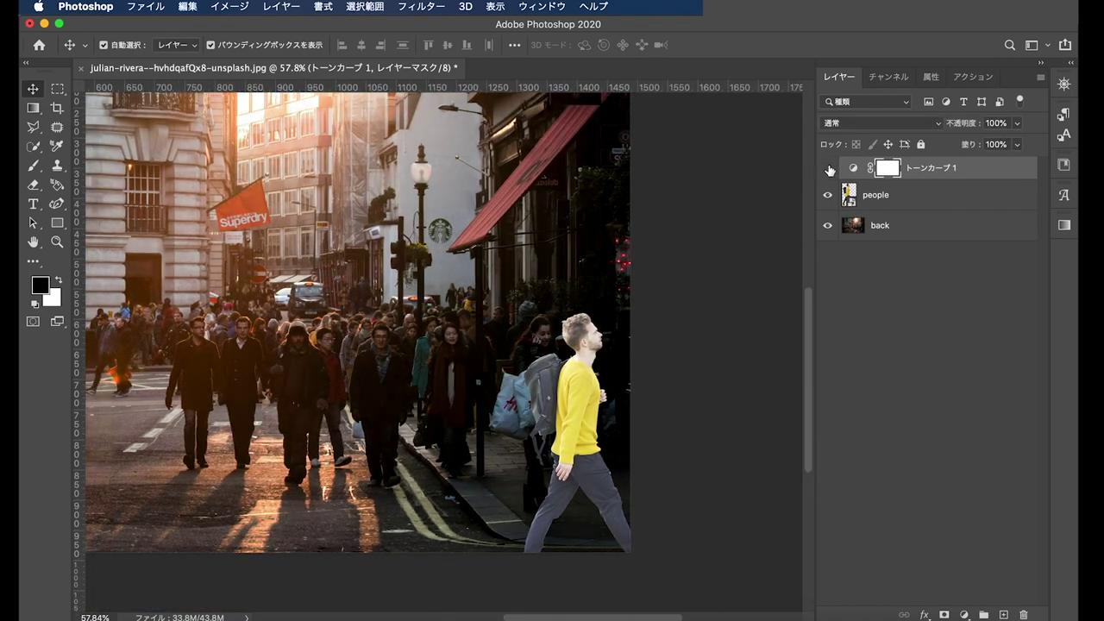
pyautogui.click(828, 167)
pyautogui.press('super+0')
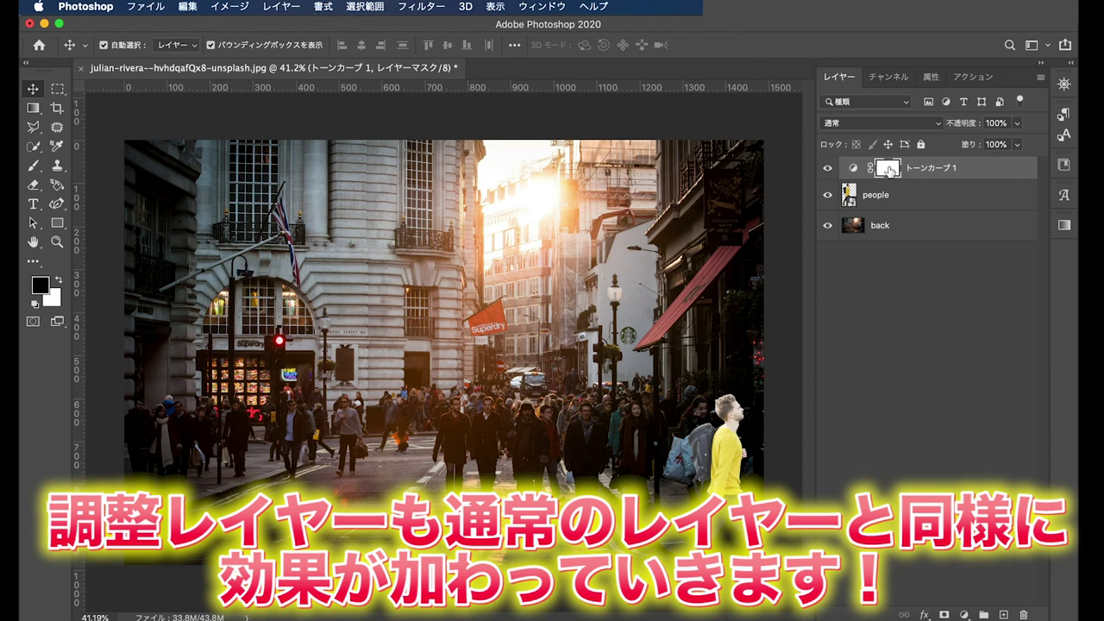
pyautogui.click(949, 480)
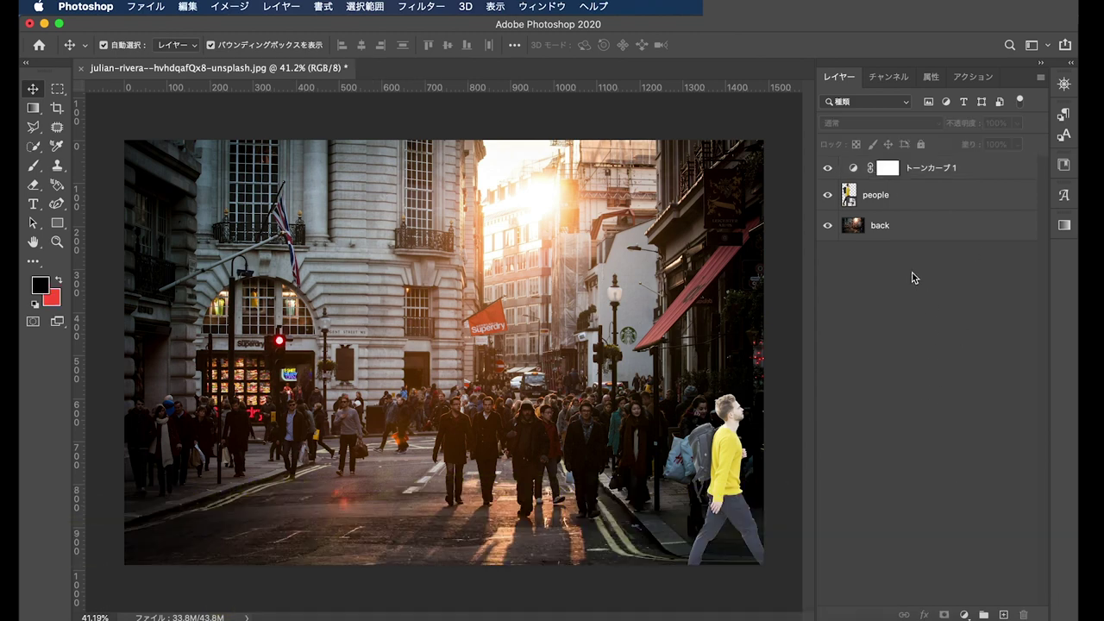
# Step: Add a Color Balance layer above back with midtone Cyan–Red pushed to +100
pyautogui.click(888, 225)
pyautogui.click(964, 614)
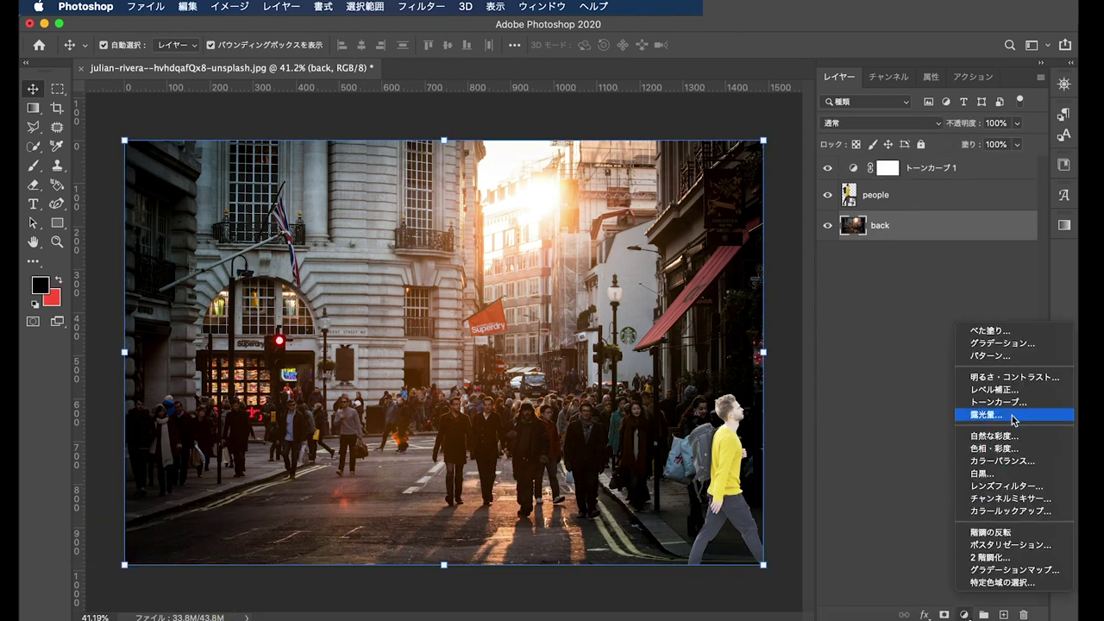
pyautogui.click(1025, 466)
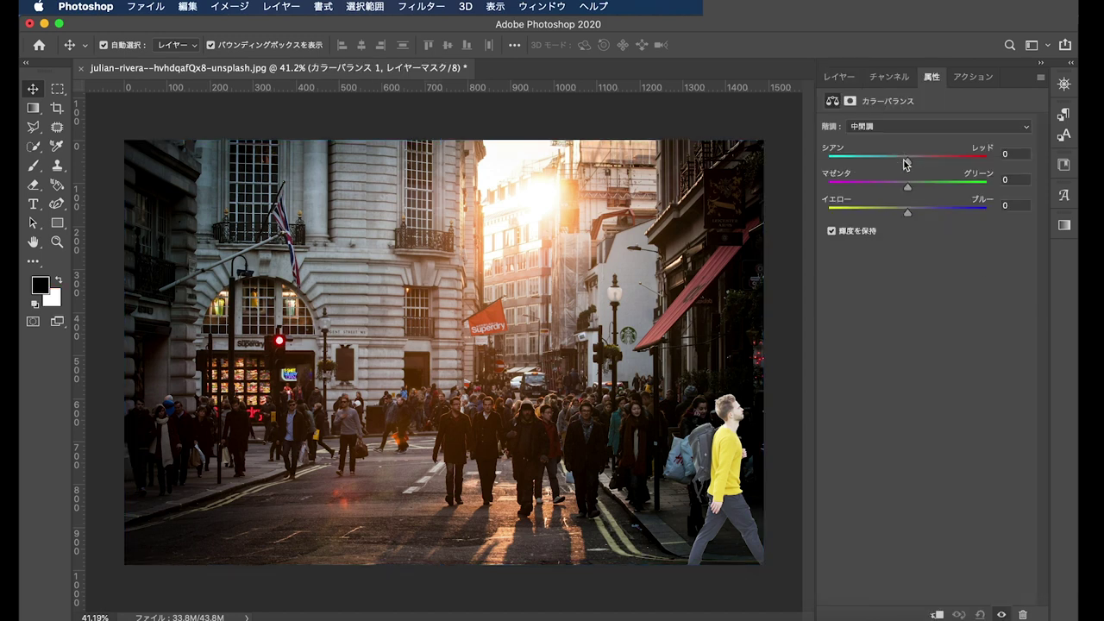
pyautogui.moveTo(906, 160); pyautogui.dragTo(1003, 162)
# Step: Move the カラーバランス 1 layer above the people layer in the stack
pyautogui.press('F7')
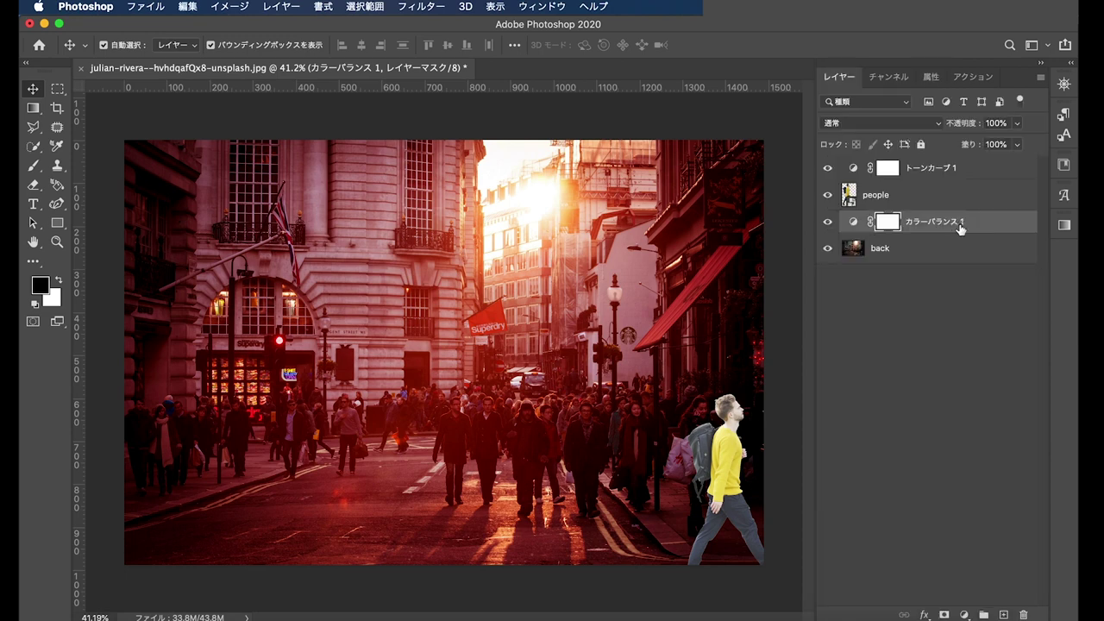
pyautogui.click(964, 200)
pyautogui.click(966, 223)
pyautogui.moveTo(996, 227); pyautogui.dragTo(979, 181)
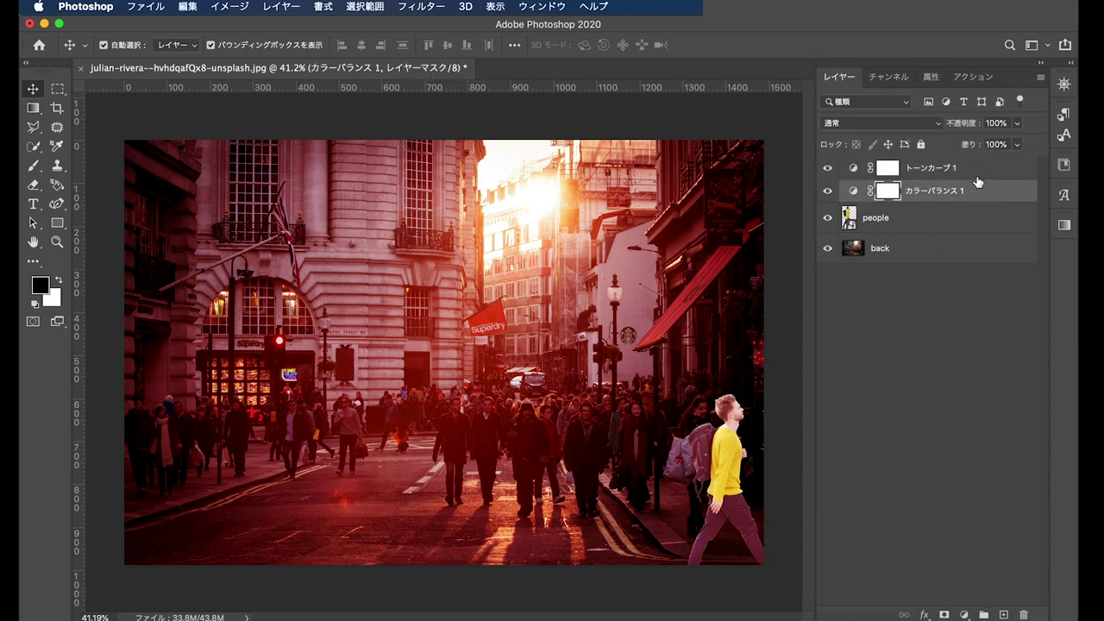
pyautogui.click(904, 383)
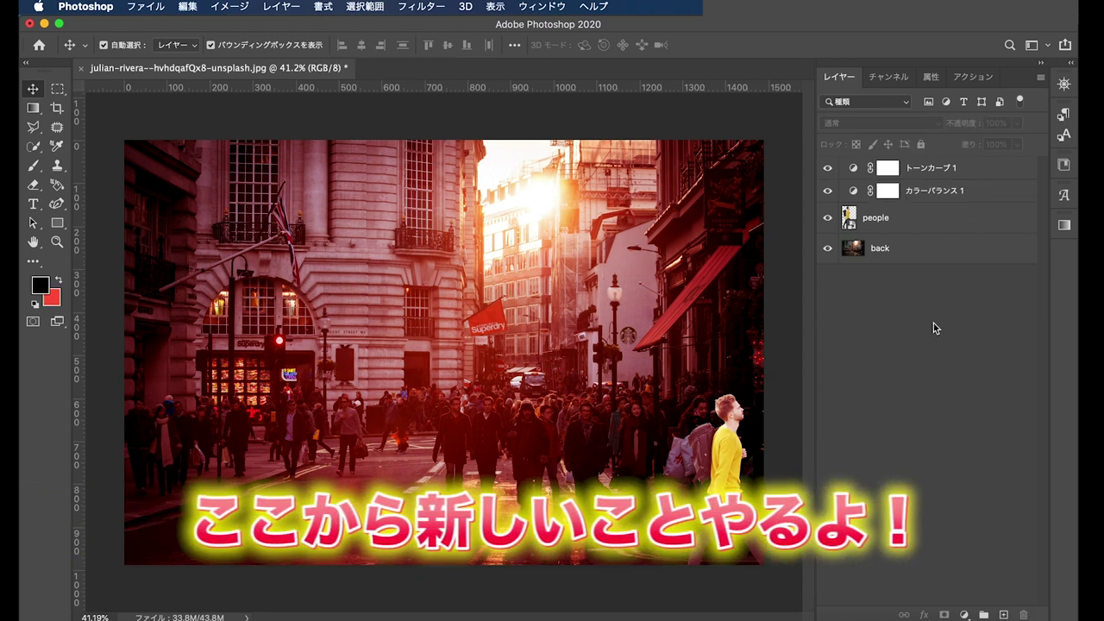
# Step: Clip カラーバランス 1 to the people layer so the red tints only the man
pyautogui.click(919, 226)
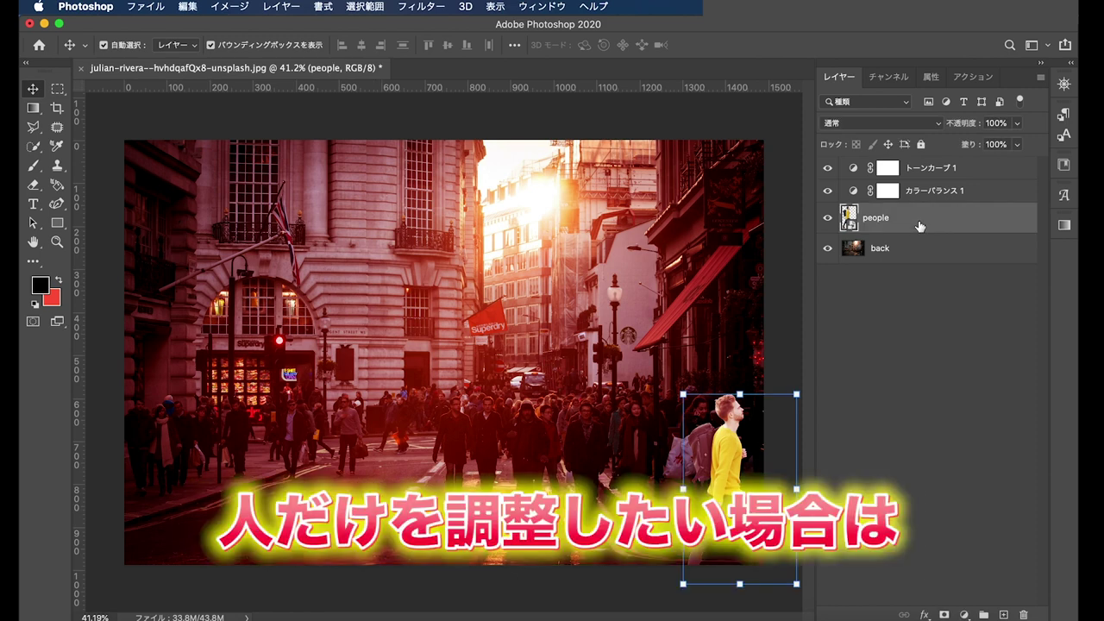
pyautogui.click(918, 339)
pyautogui.click(963, 199)
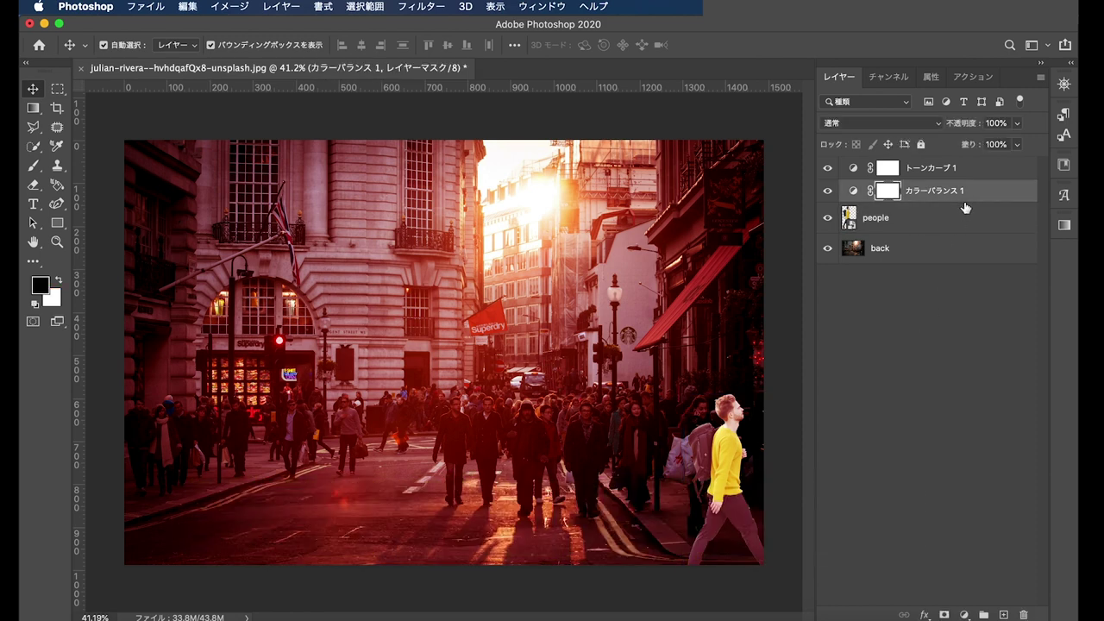
pyautogui.rightClick(1000, 192)
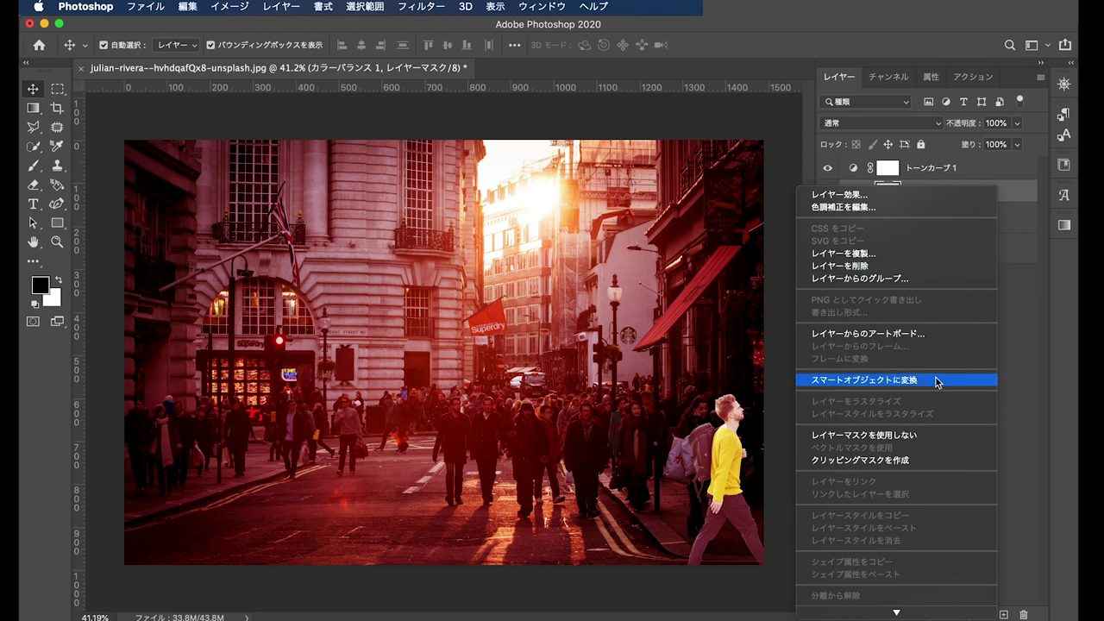
pyautogui.click(916, 461)
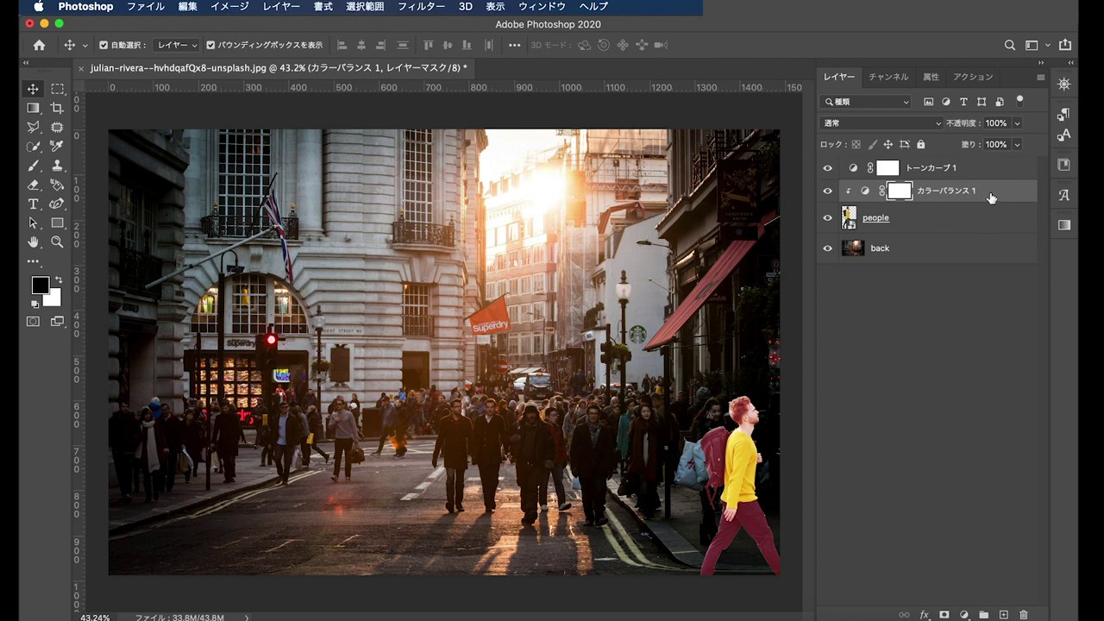
# Step: Release and reapply the clipping mask to compare the red tint on everything versus the man
pyautogui.click(877, 377)
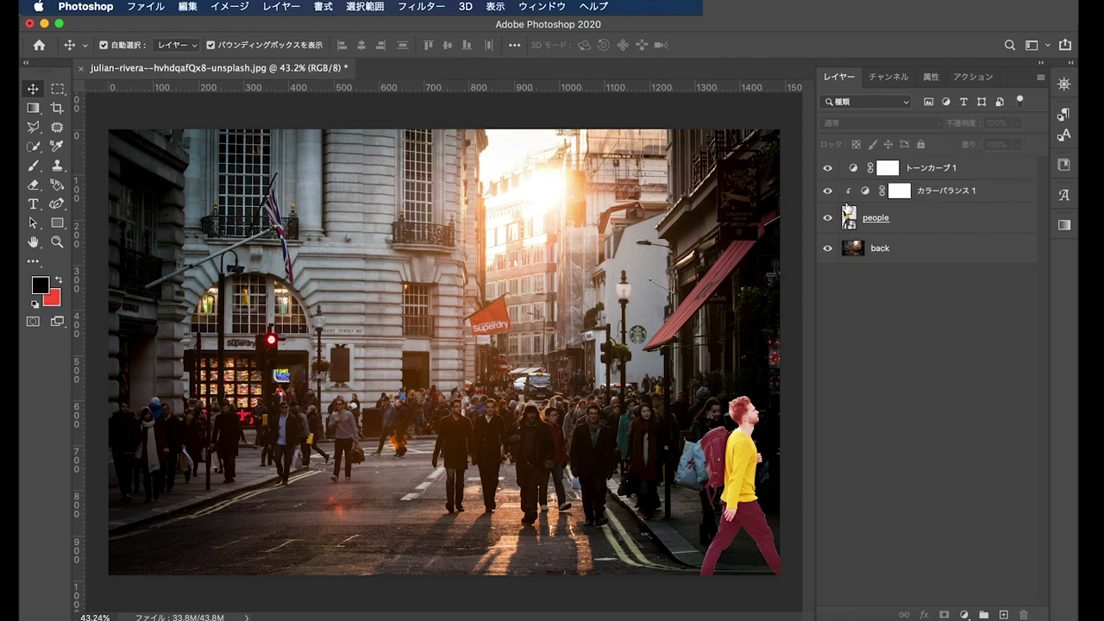
pyautogui.keyDown('alt'); pyautogui.click(848, 207); pyautogui.keyUp('alt')
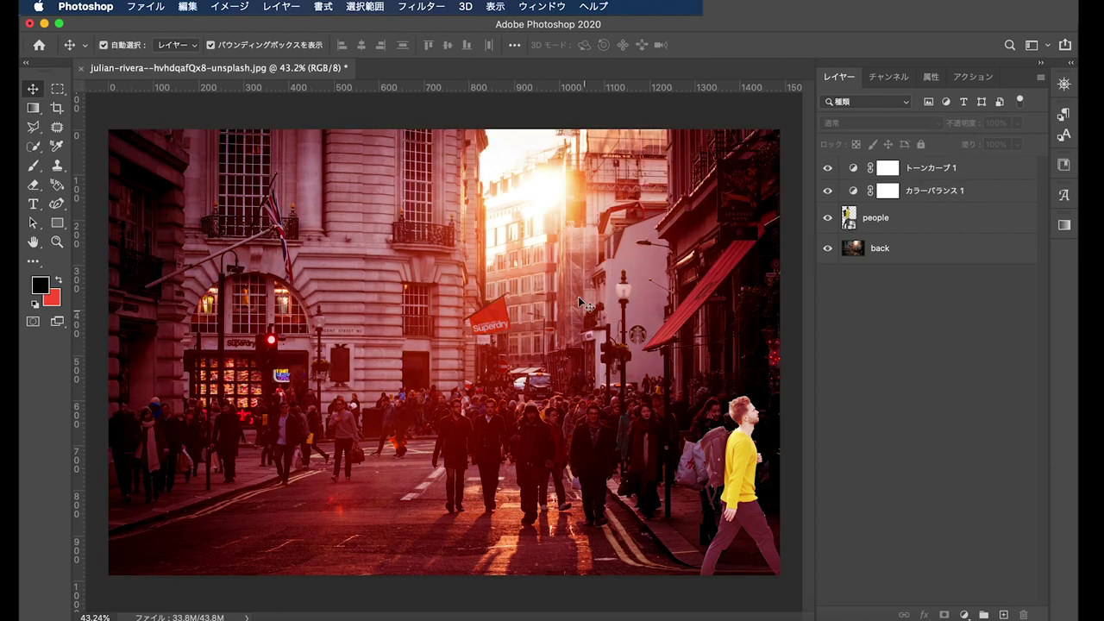
pyautogui.click(842, 197)
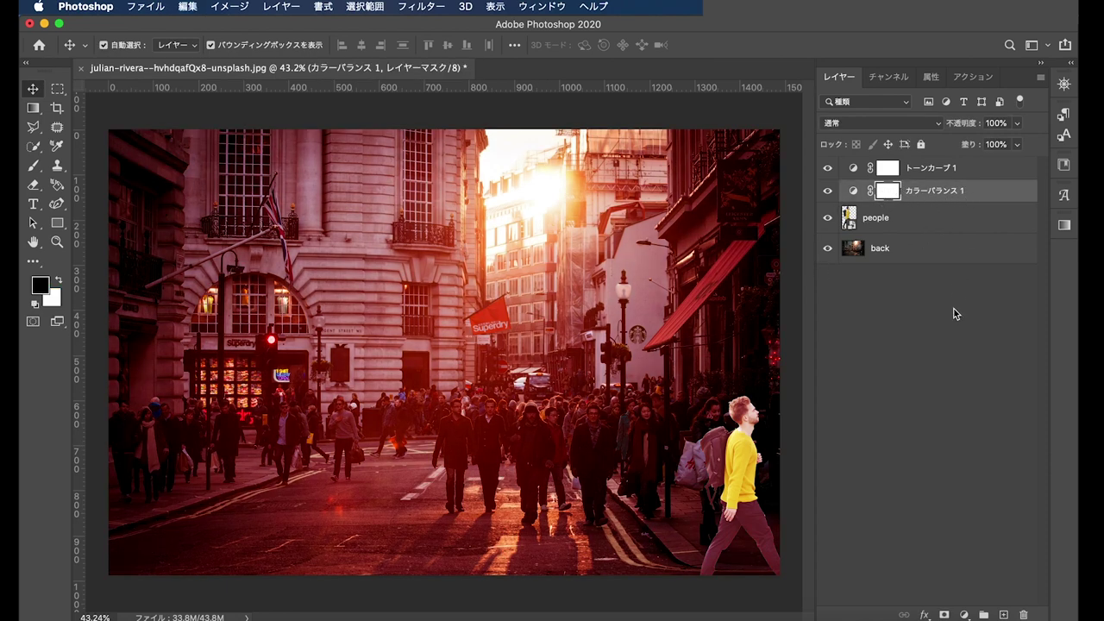
pyautogui.keyDown('alt'); pyautogui.click(965, 204); pyautogui.keyUp('alt')
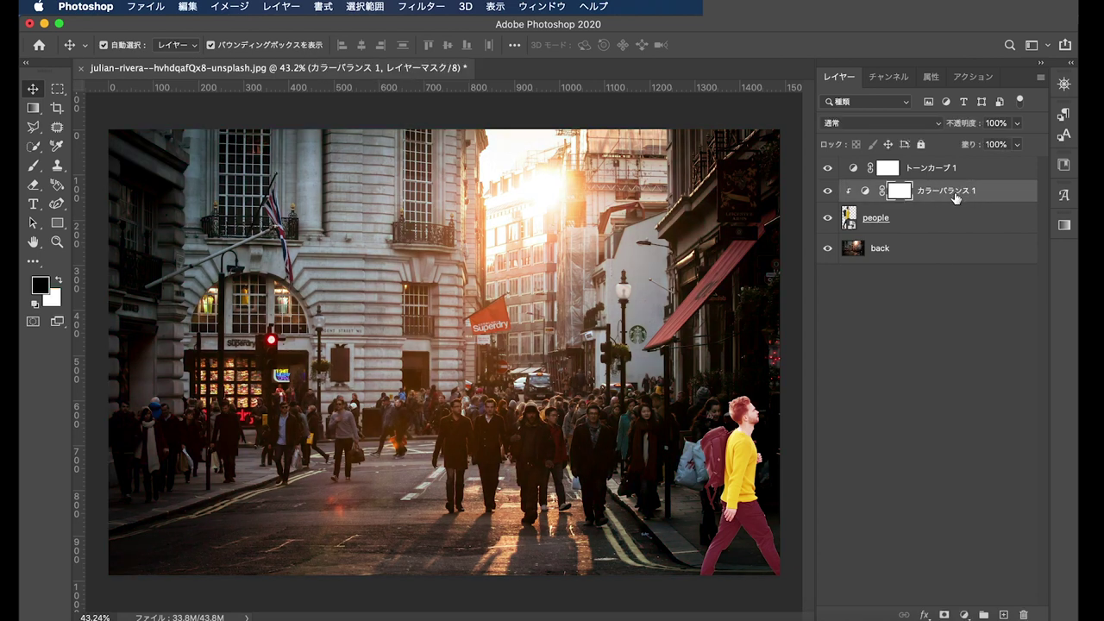
pyautogui.click(849, 382)
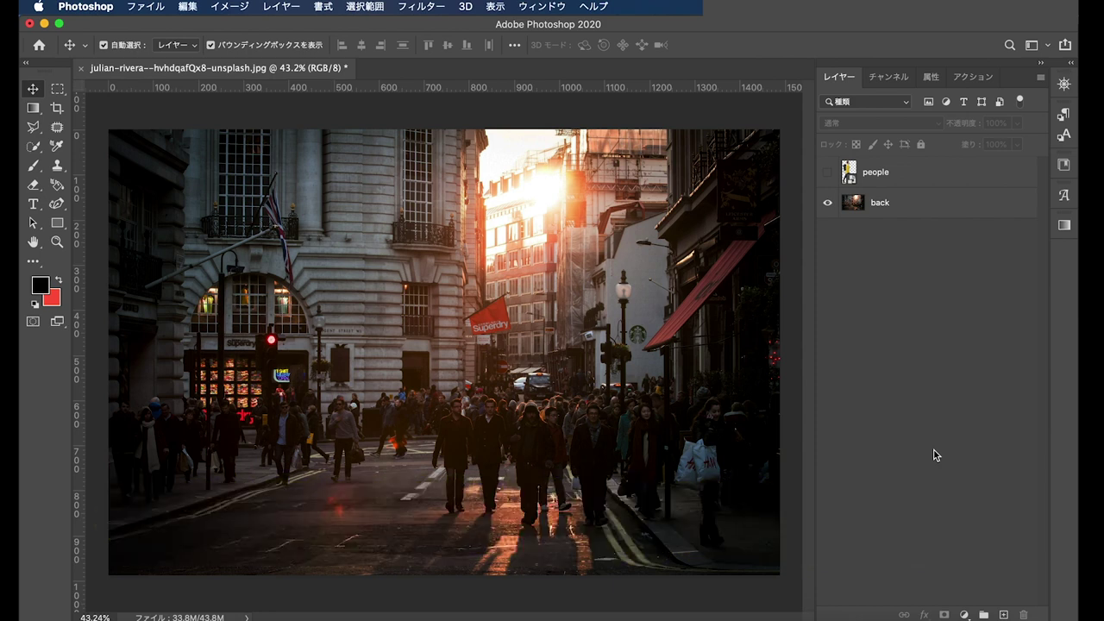
# Step: Add Hue/Saturation layer 色相・彩度1 above back with saturation lowered to −50
pyautogui.hotkey('ctrl', '-')
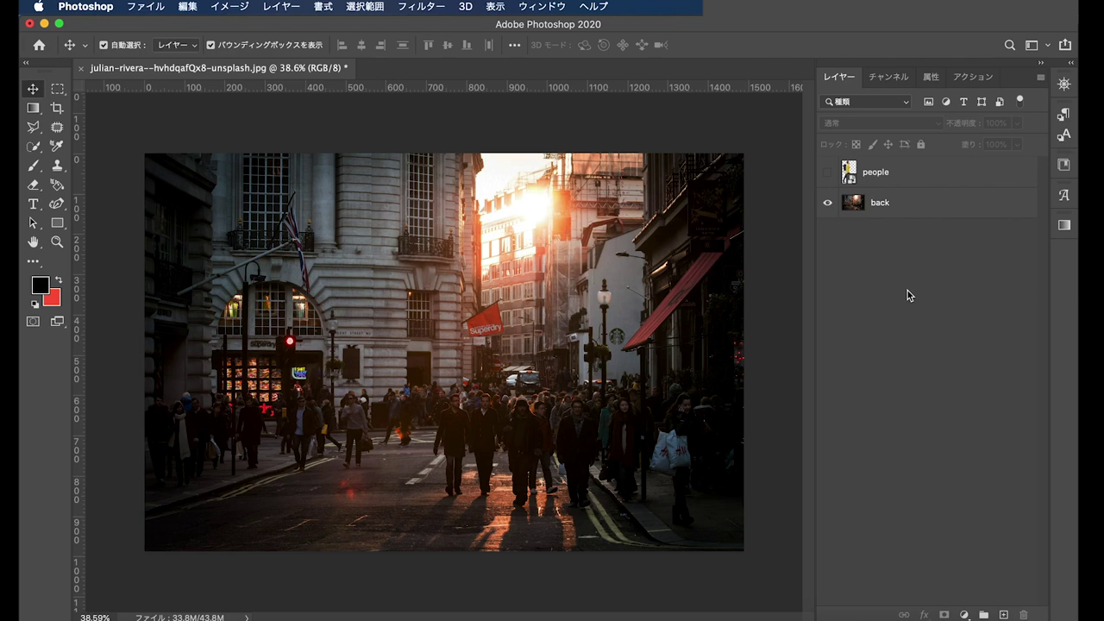
pyautogui.click(938, 203)
pyautogui.click(920, 224)
pyautogui.click(964, 614)
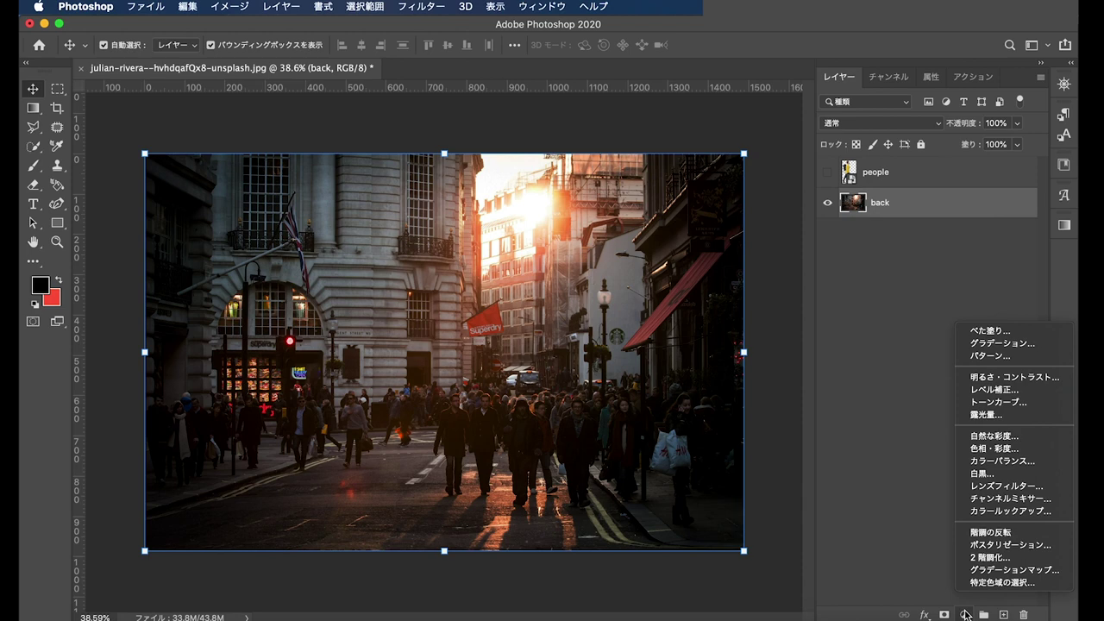
pyautogui.click(1031, 449)
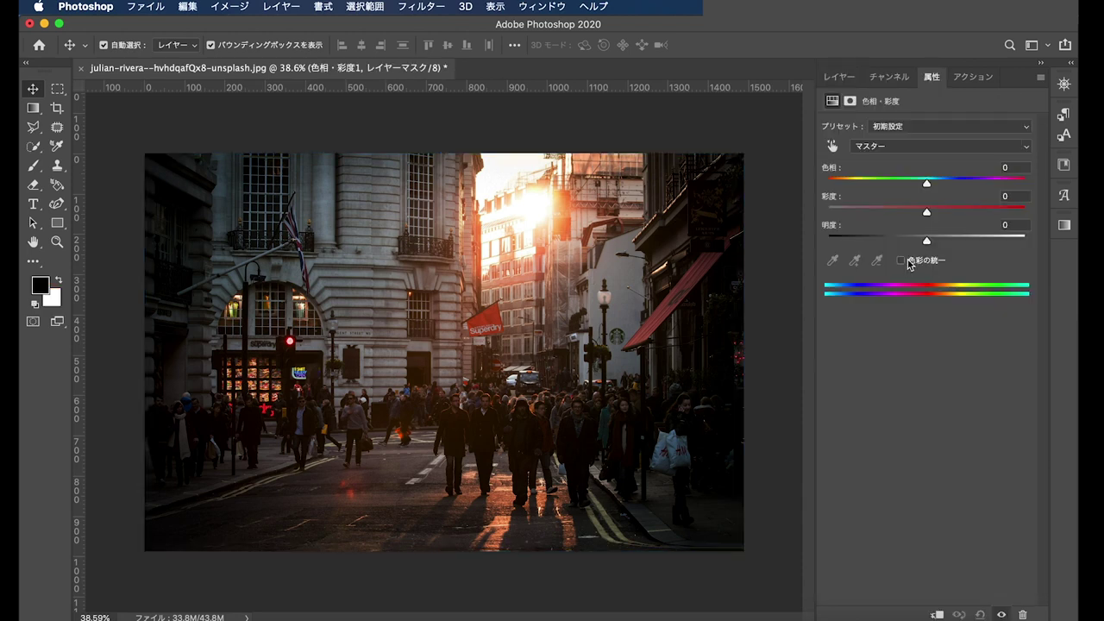
pyautogui.moveTo(907, 213)
pyautogui.mouseDown()
pyautogui.moveTo(826, 213)
pyautogui.moveTo(881, 213)
pyautogui.mouseUp()
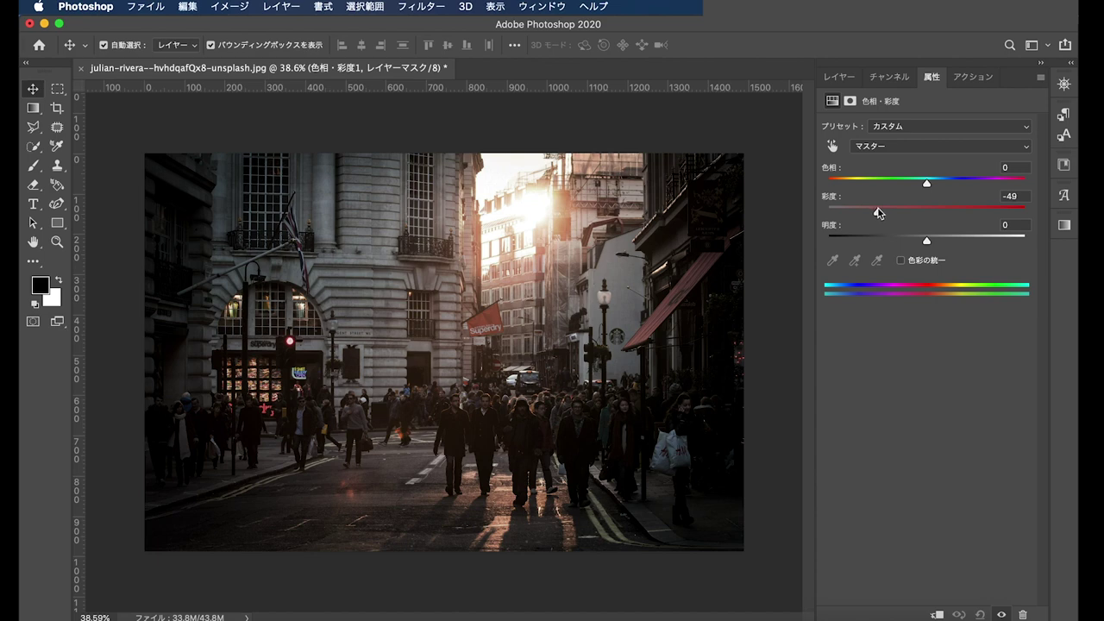
pyautogui.click(839, 76)
pyautogui.click(937, 227)
# Step: Add a Brightness/Contrast adjustment layer with contrast raised to 100
pyautogui.click(963, 614)
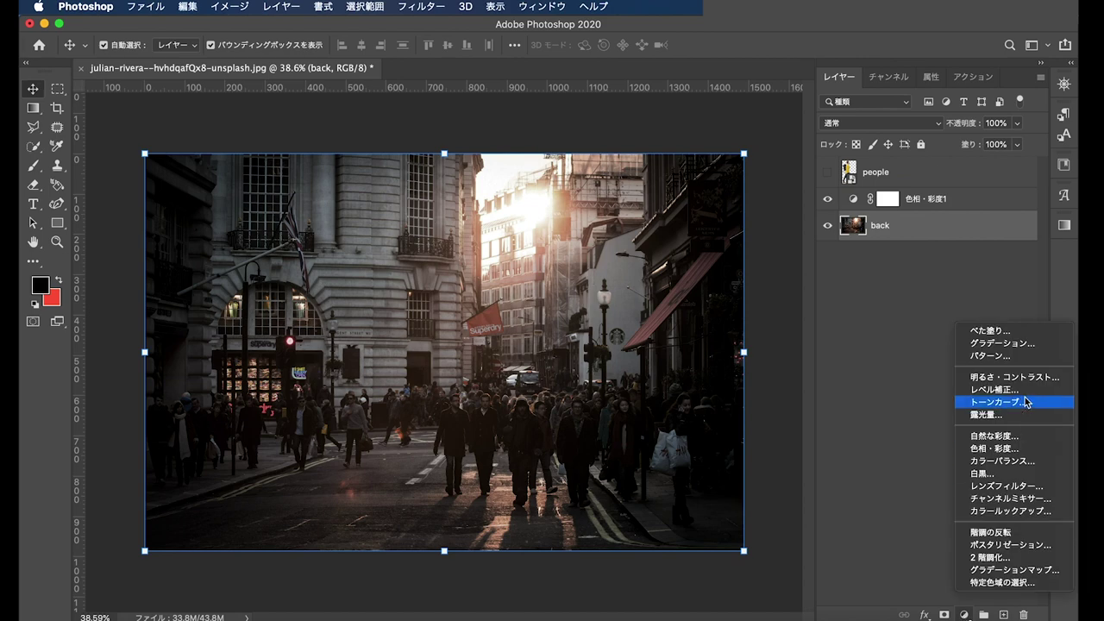
pyautogui.click(957, 381)
pyautogui.moveTo(926, 197); pyautogui.dragTo(1057, 200)
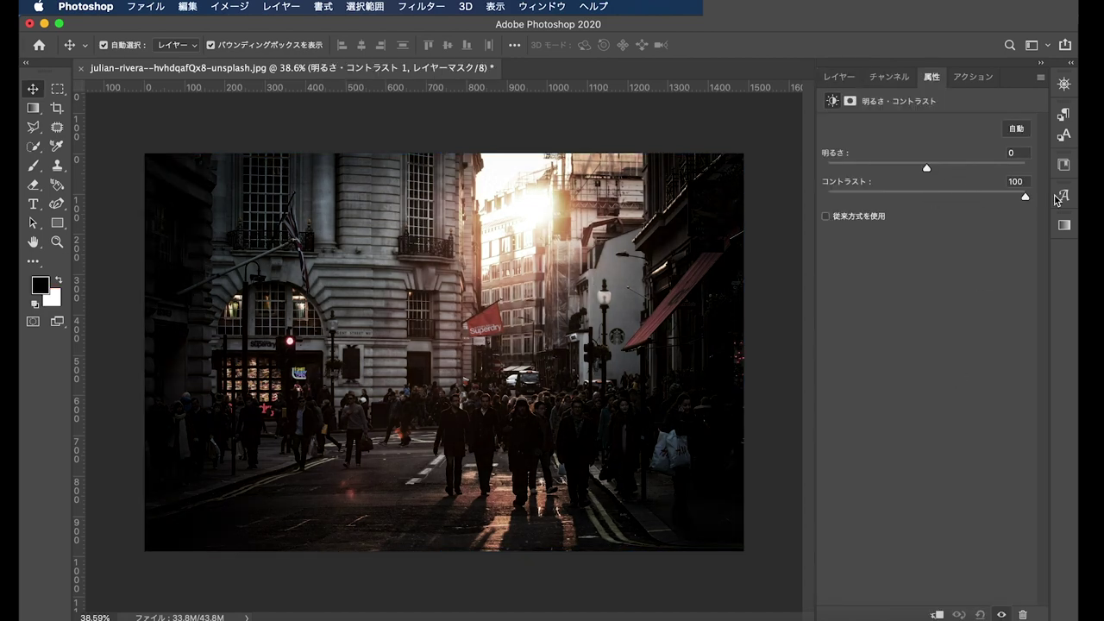
pyautogui.click(839, 76)
pyautogui.click(868, 371)
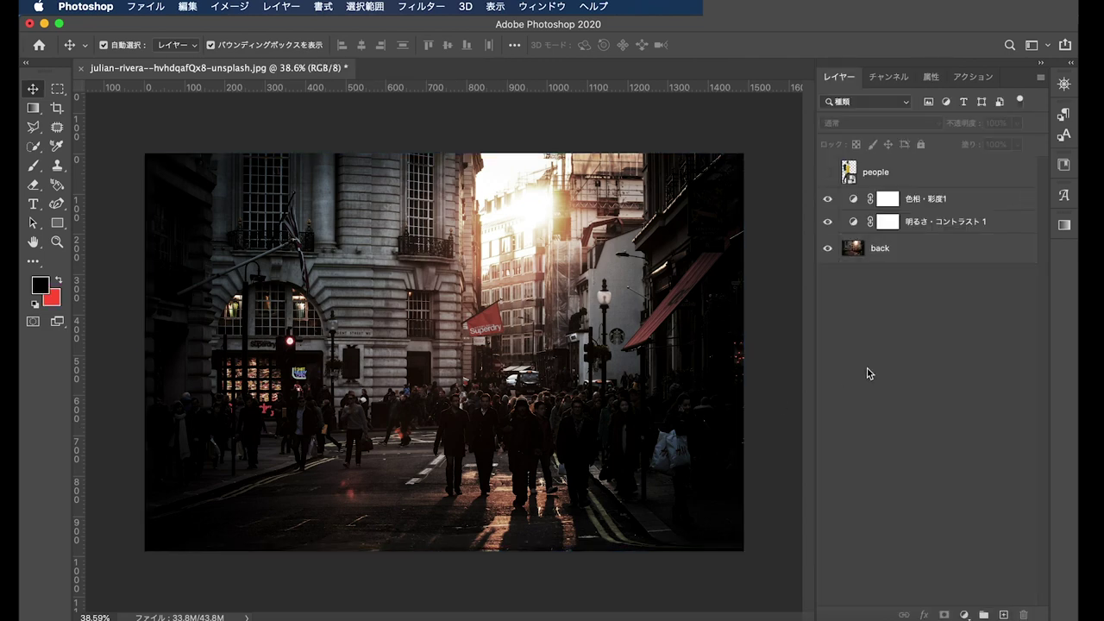
# Step: Add a Color Balance layer just above back with midtone Cyan–Red at −56
pyautogui.click(948, 259)
pyautogui.click(964, 615)
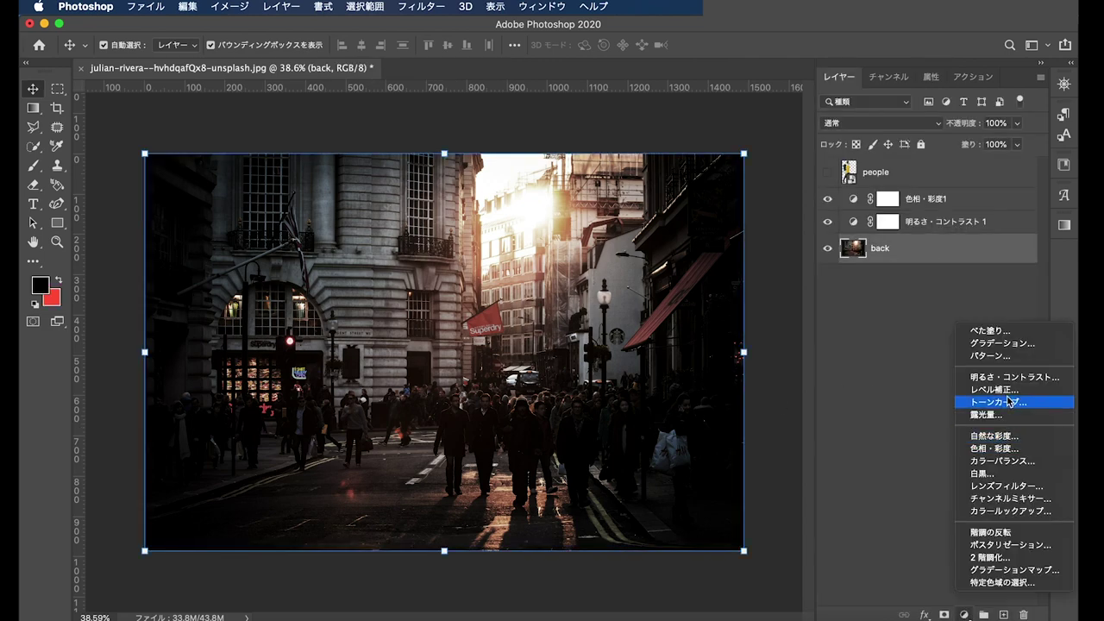
pyautogui.click(1000, 461)
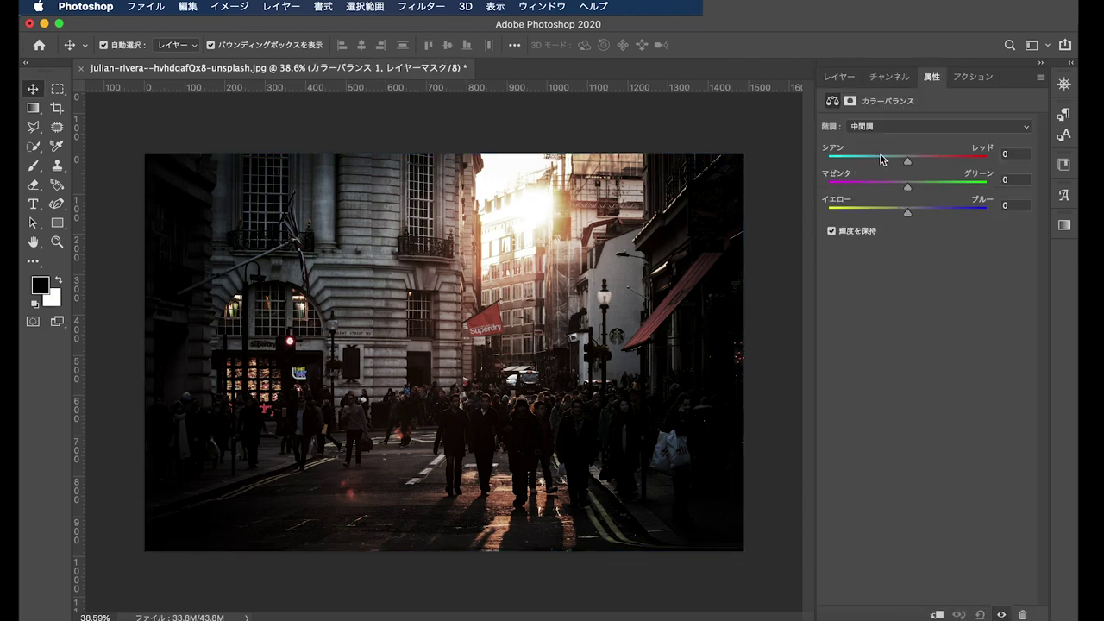
pyautogui.moveTo(882, 164)
pyautogui.mouseDown()
pyautogui.moveTo(862, 162)
pyautogui.moveTo(938, 212)
pyautogui.mouseUp()
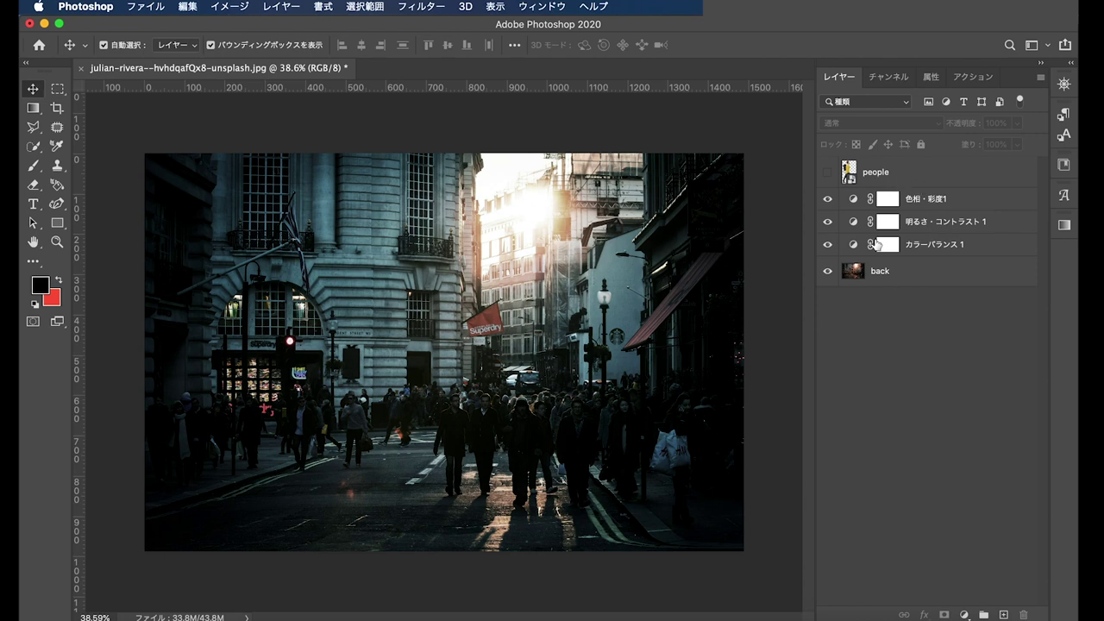
# Step: Show the people layer and move it below カラーバランス 1, just above back
pyautogui.click(828, 177)
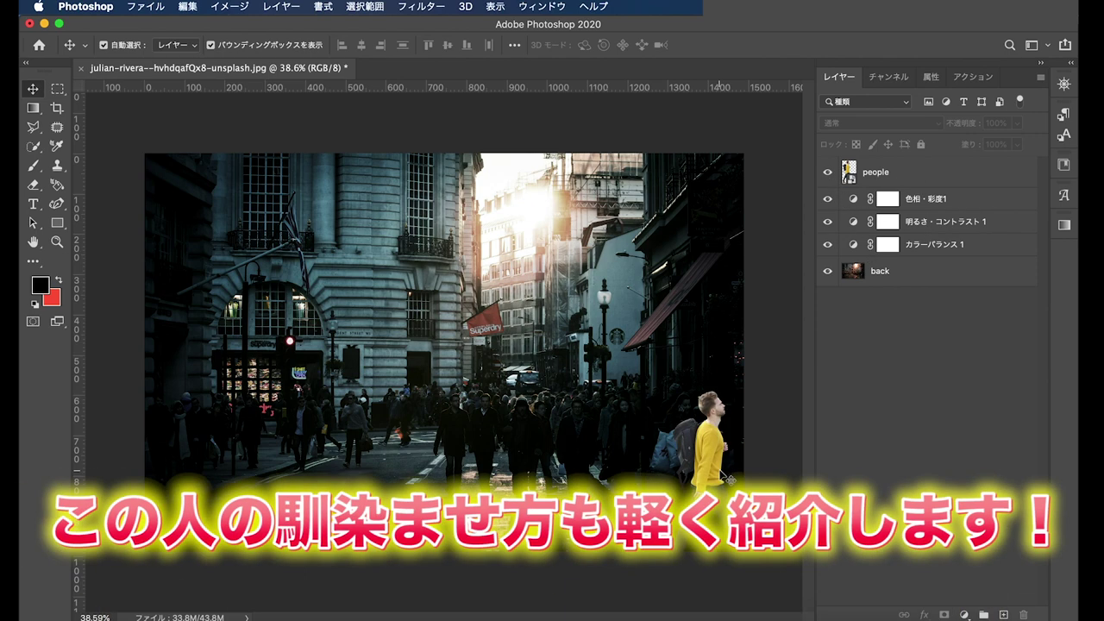
pyautogui.click(909, 179)
pyautogui.moveTo(909, 179); pyautogui.dragTo(905, 259)
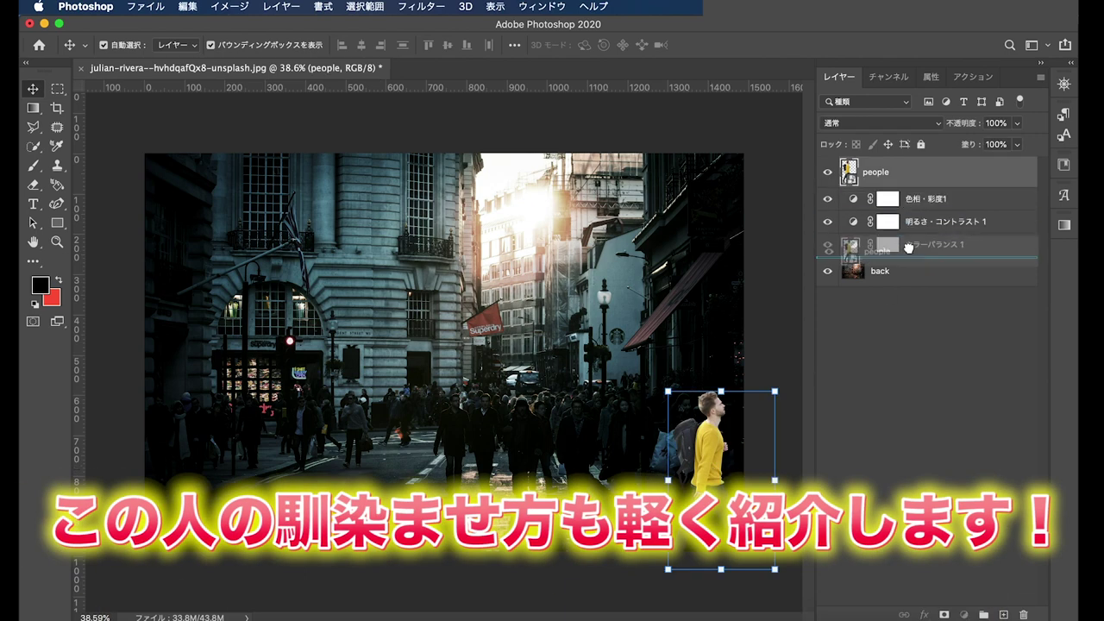
pyautogui.click(890, 358)
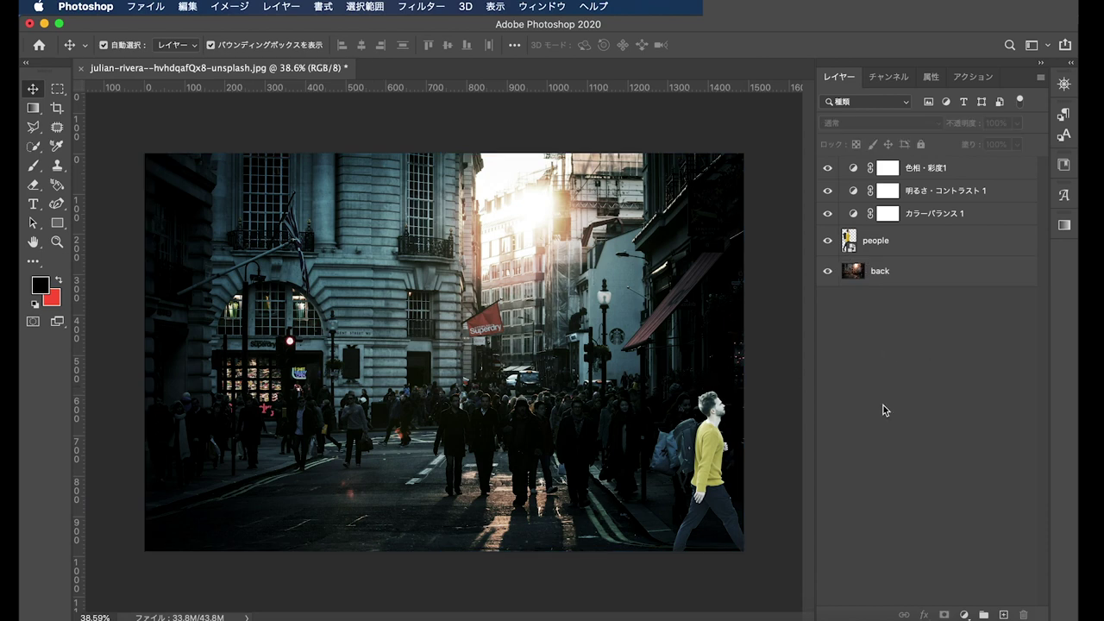
pyautogui.click(923, 243)
pyautogui.click(929, 283)
pyautogui.click(916, 256)
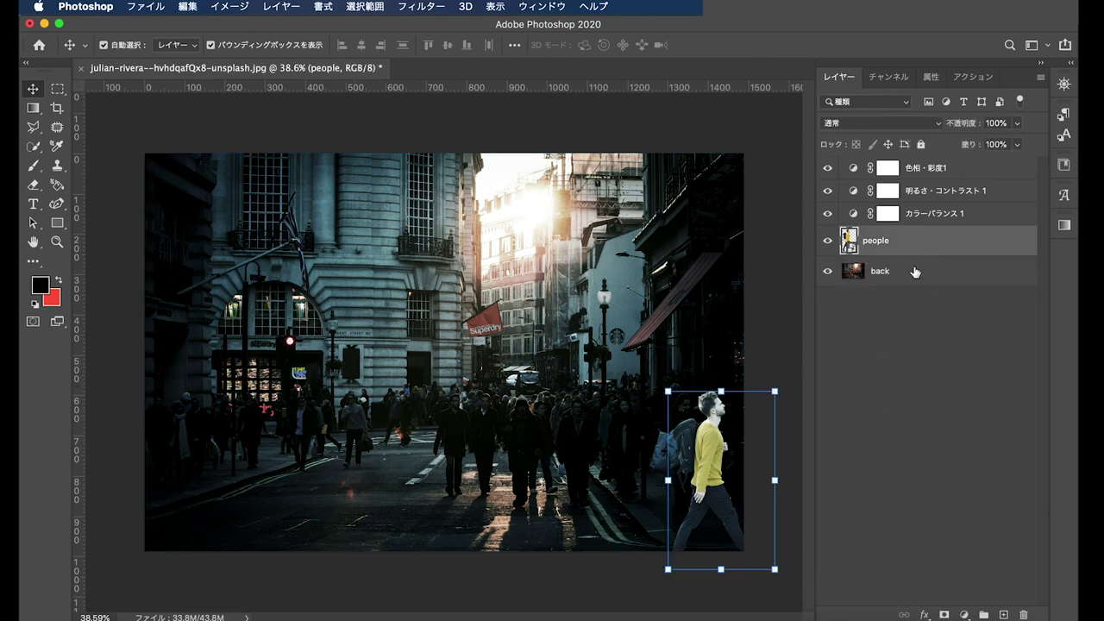
pyautogui.click(923, 322)
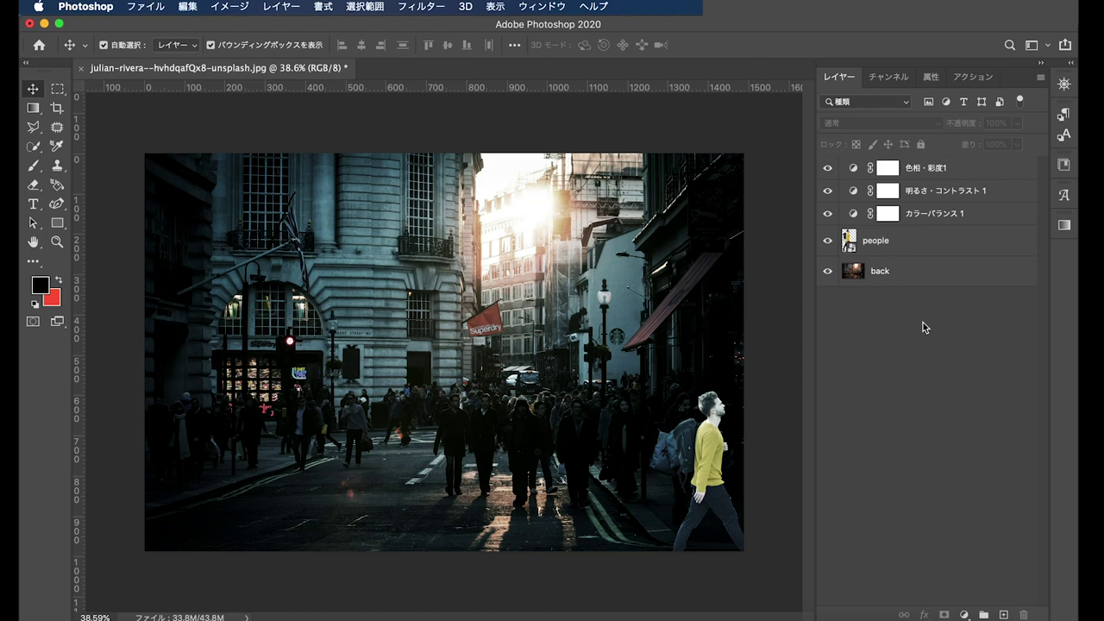
pyautogui.click(979, 276)
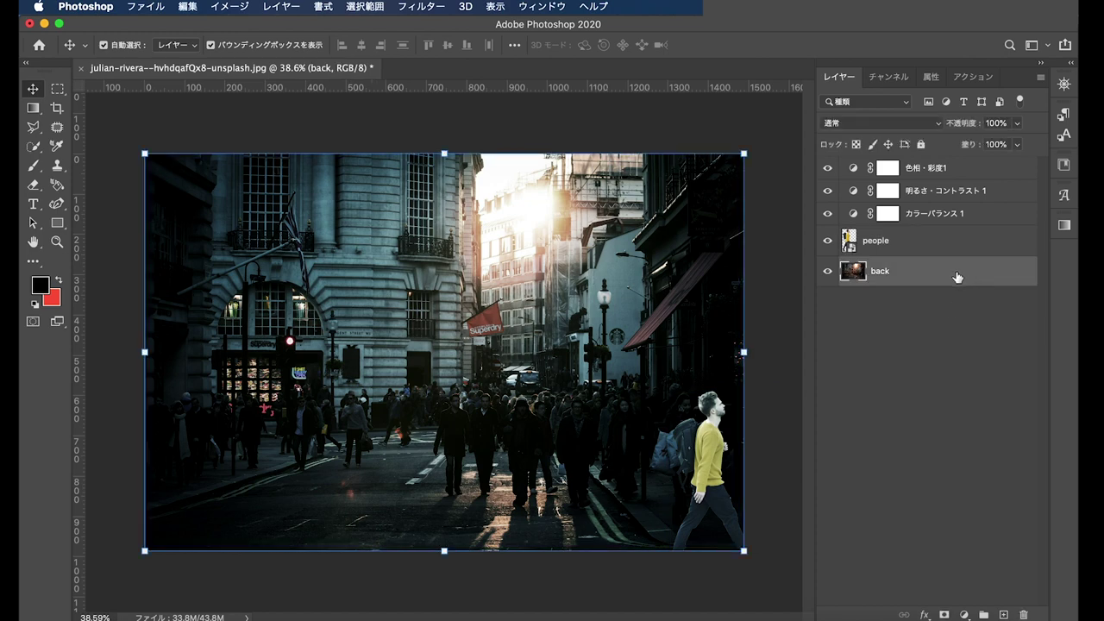
# Step: Duplicate the back layer as back のコピー and place it above people
pyautogui.rightClick(956, 276)
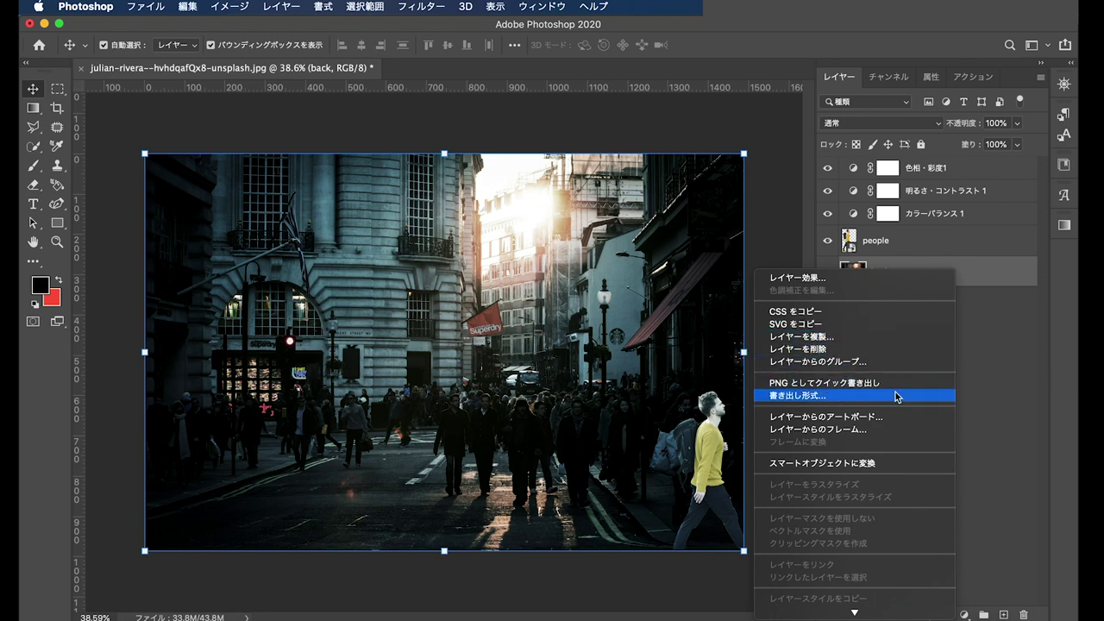
pyautogui.click(879, 337)
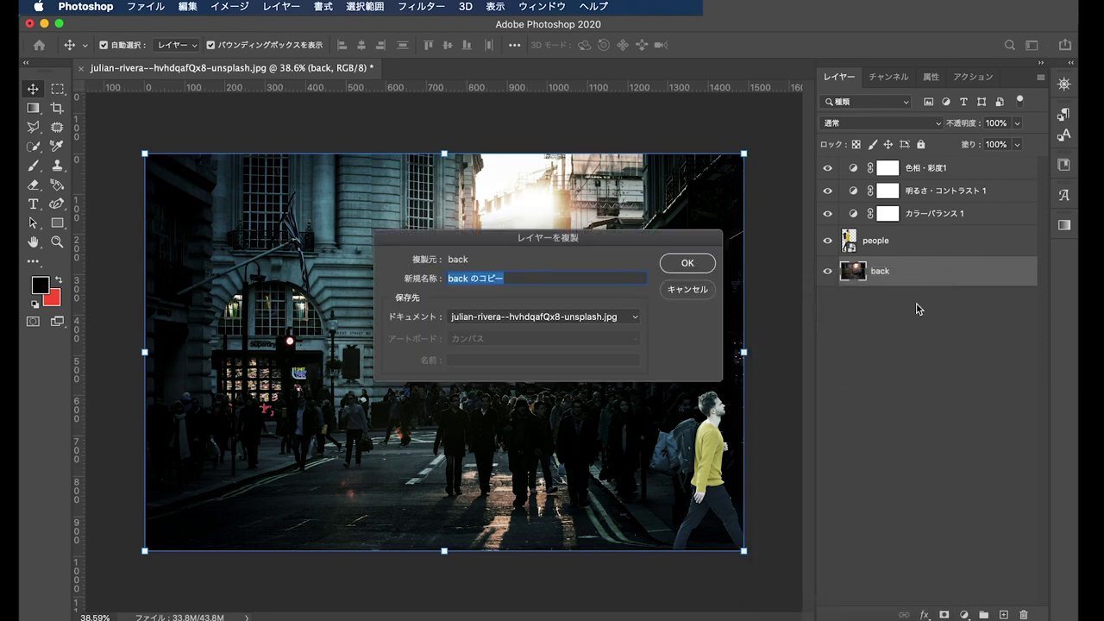
pyautogui.press('Return')
pyautogui.moveTo(927, 276); pyautogui.dragTo(918, 245)
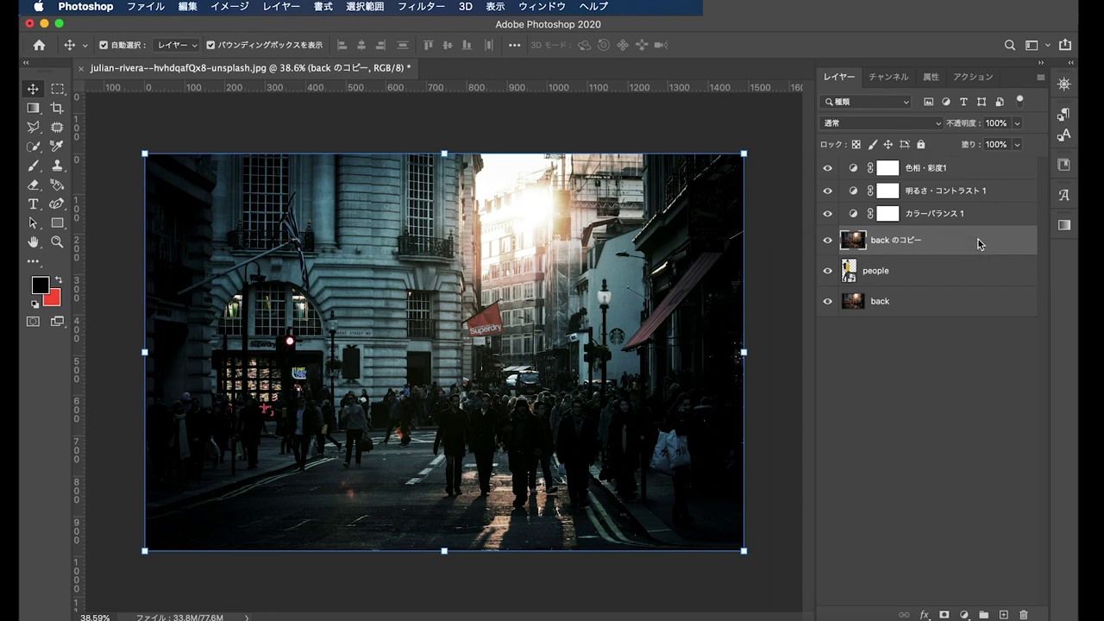
# Step: Clip back のコピー to the people layer and set its blend mode to Overlay
pyautogui.rightClick(978, 244)
pyautogui.click(893, 510)
pyautogui.click(928, 279)
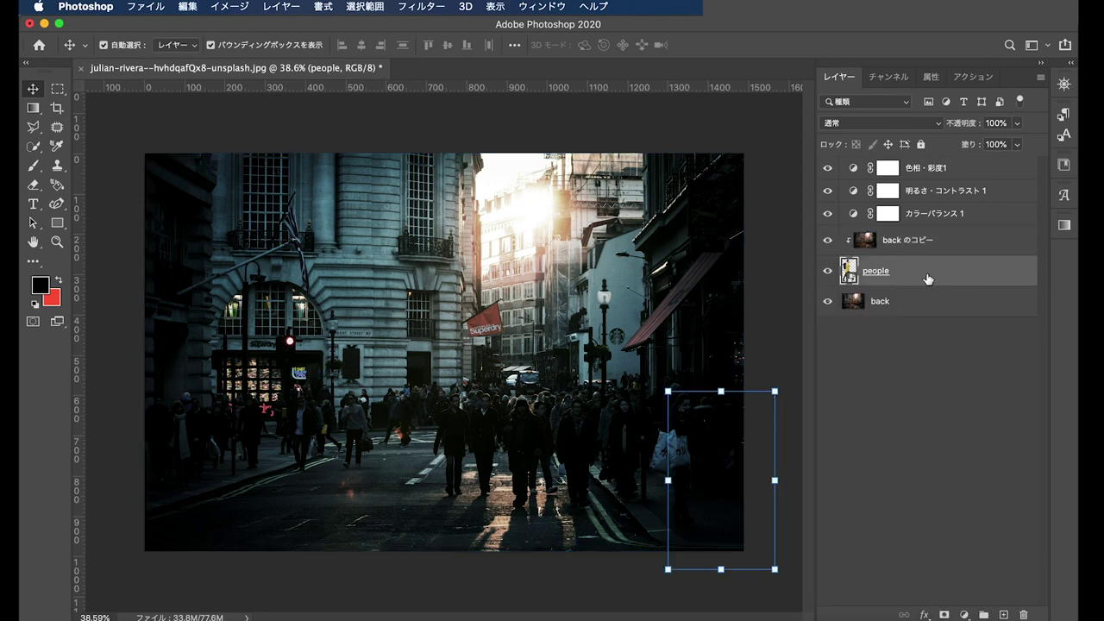
pyautogui.click(922, 243)
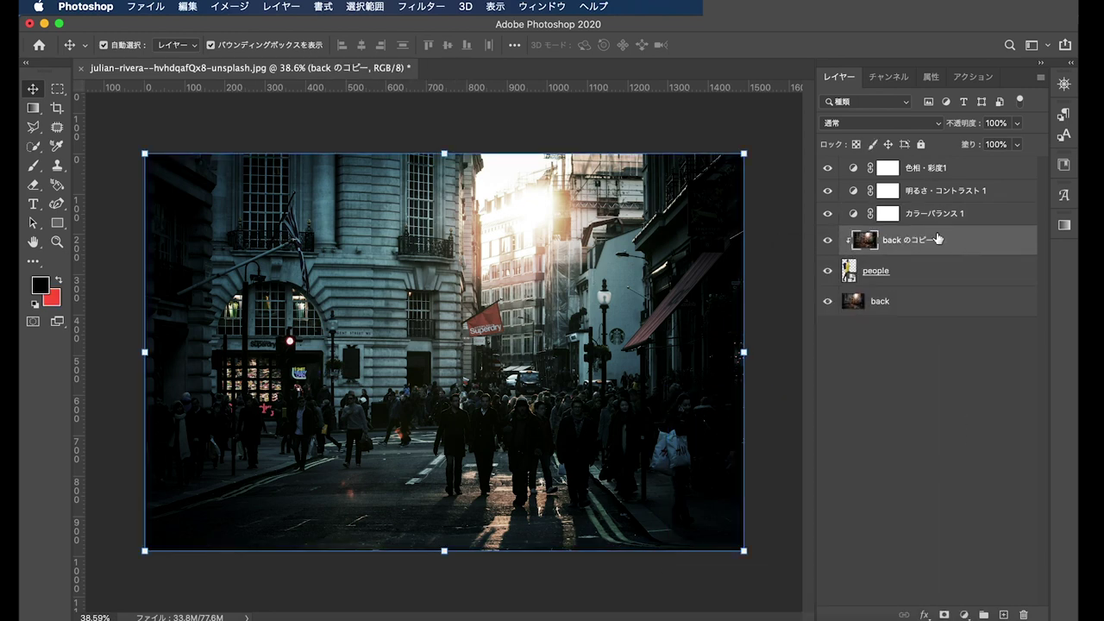
pyautogui.click(935, 123)
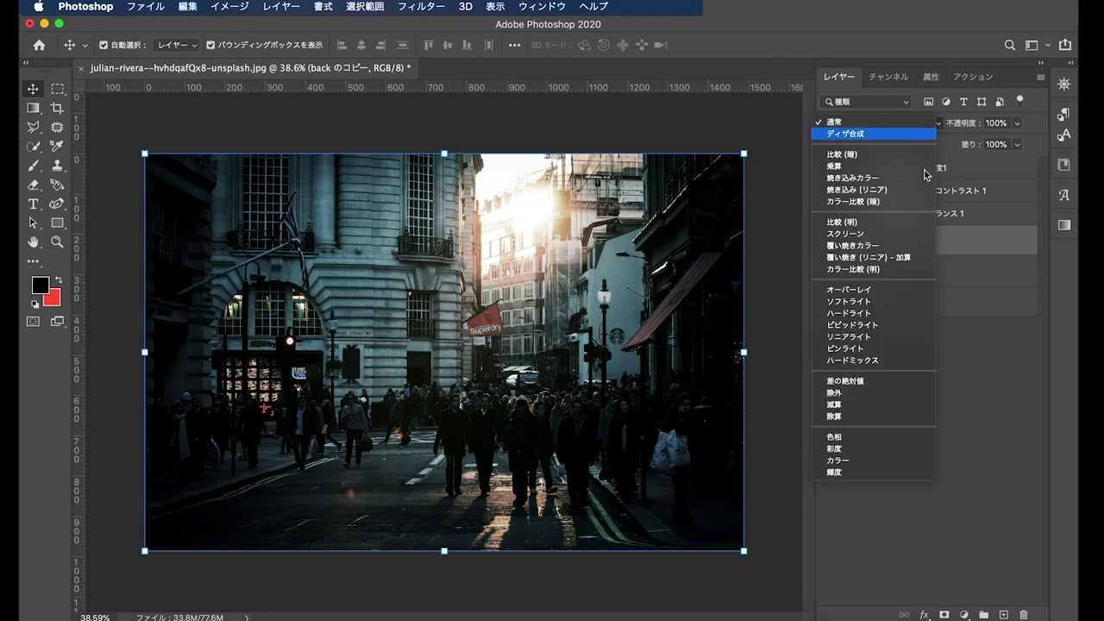
pyautogui.click(904, 291)
pyautogui.click(902, 379)
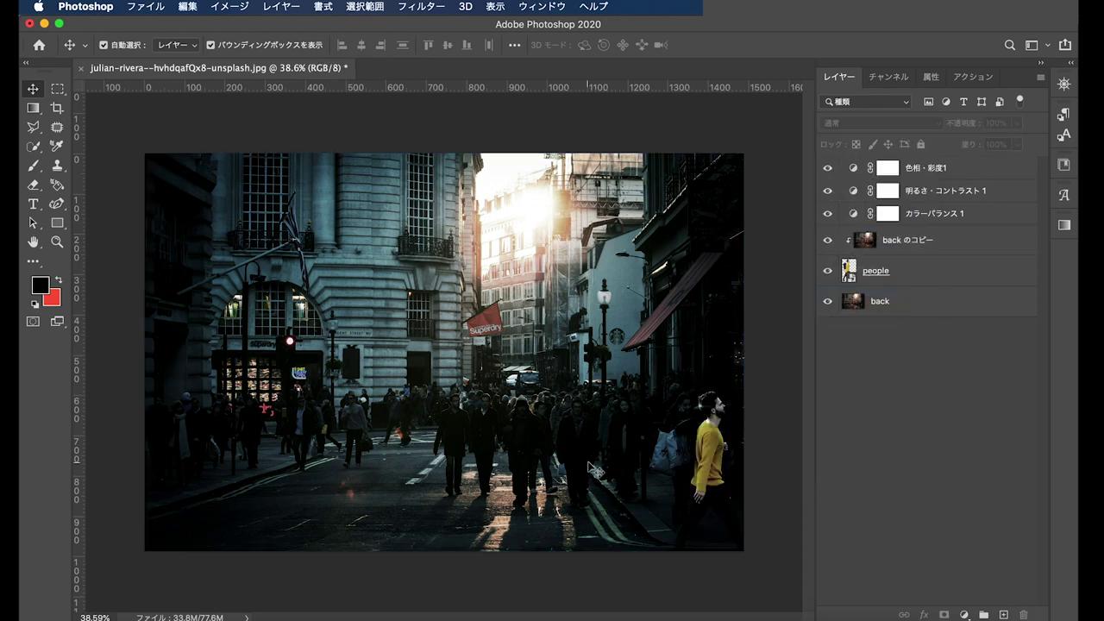
pyautogui.scroll(-1, 781, 450)
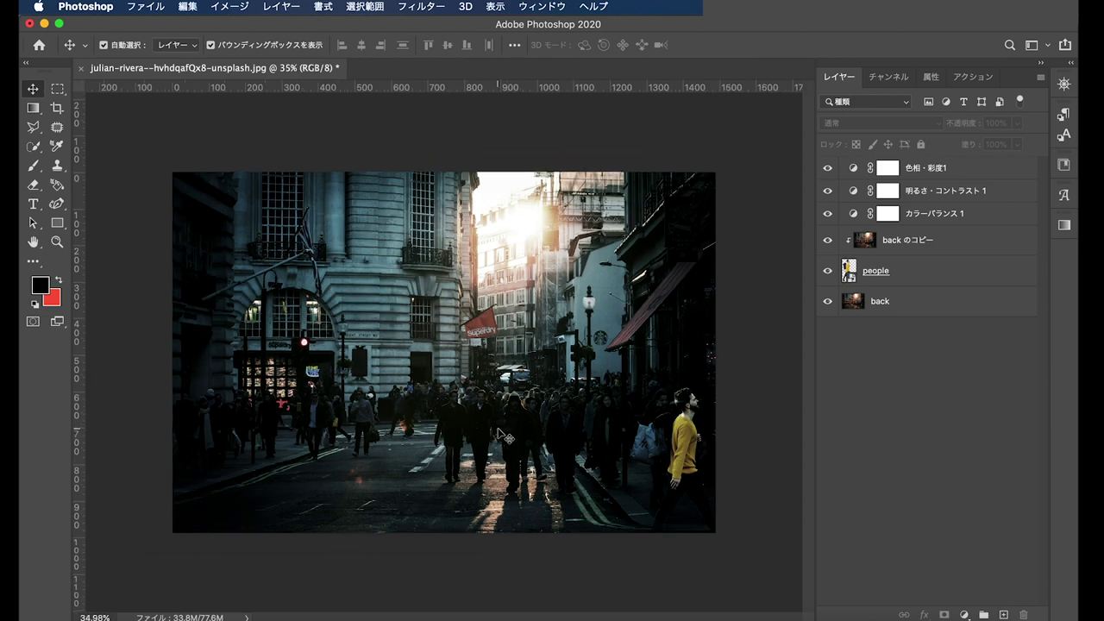
pyautogui.scroll(-1, 789, 362)
pyautogui.click(827, 238)
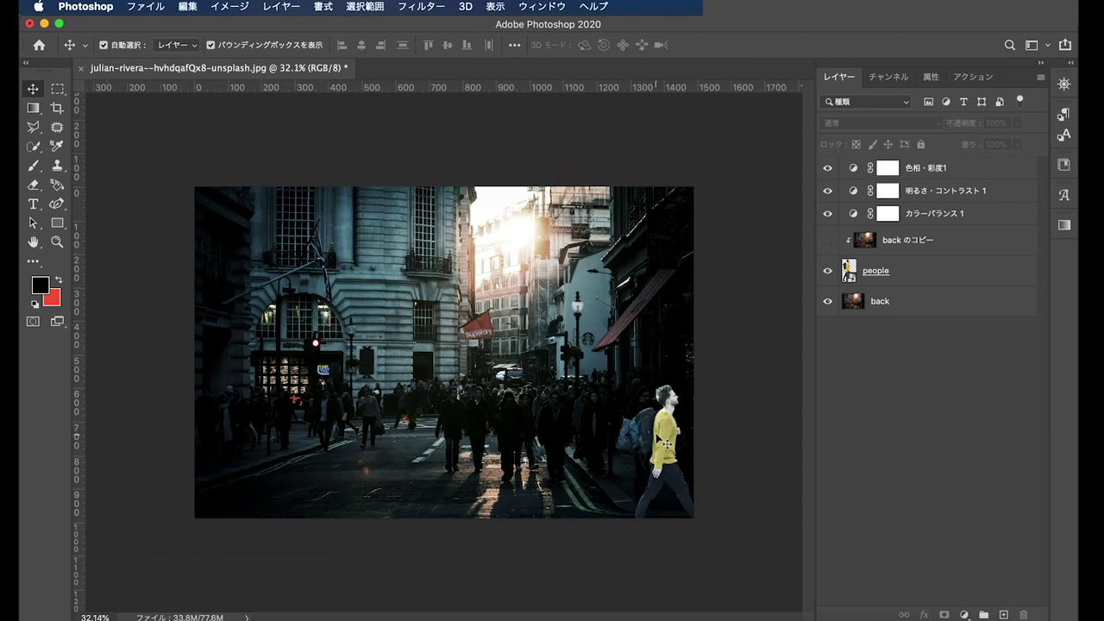
pyautogui.click(829, 241)
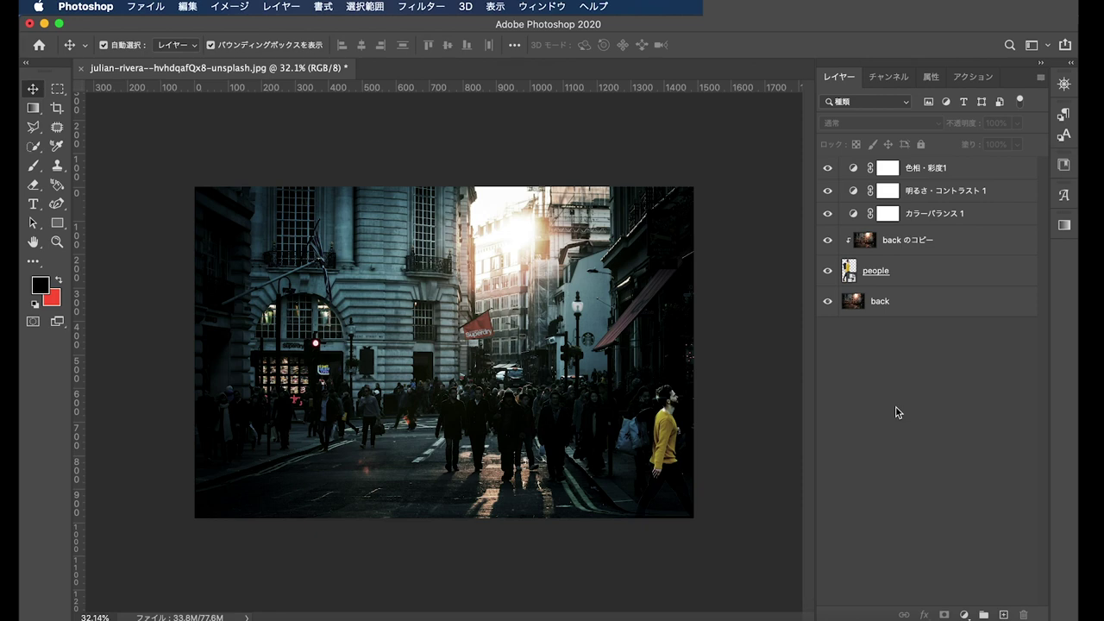
pyautogui.scroll(2, 543, 373)
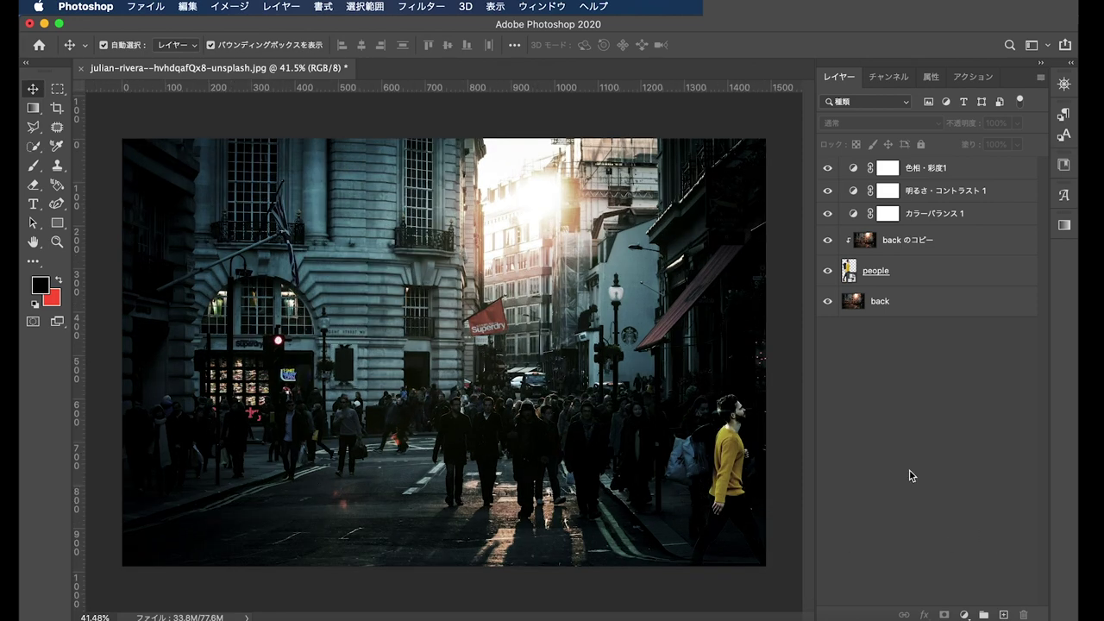
pyautogui.keyDown('alt'); pyautogui.click(827, 301); pyautogui.keyUp('alt')
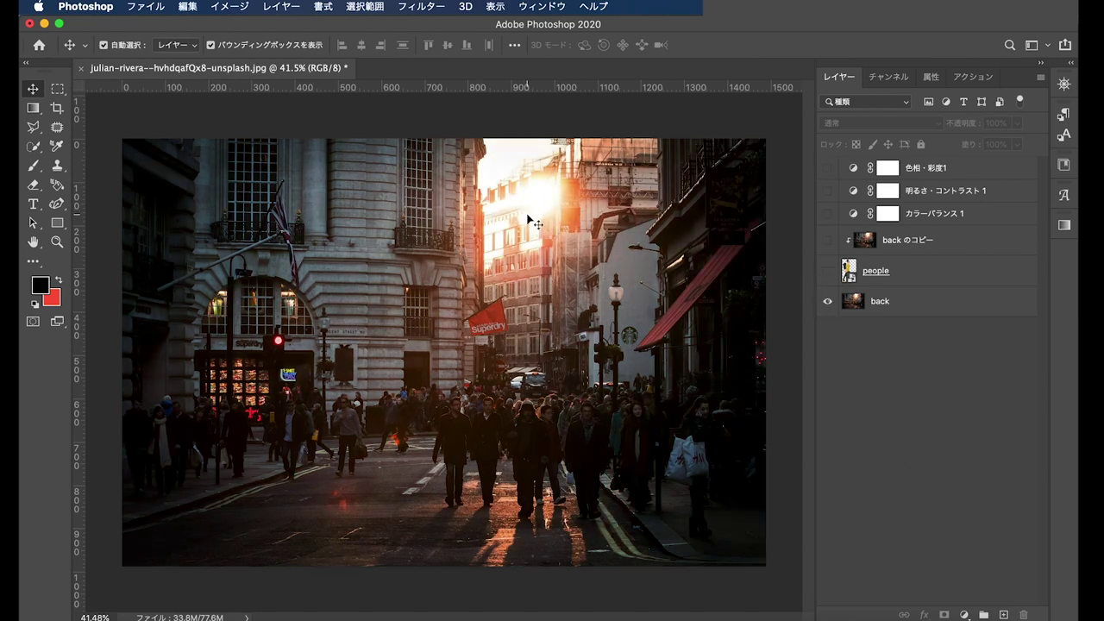
pyautogui.scroll(-2, 590, 355)
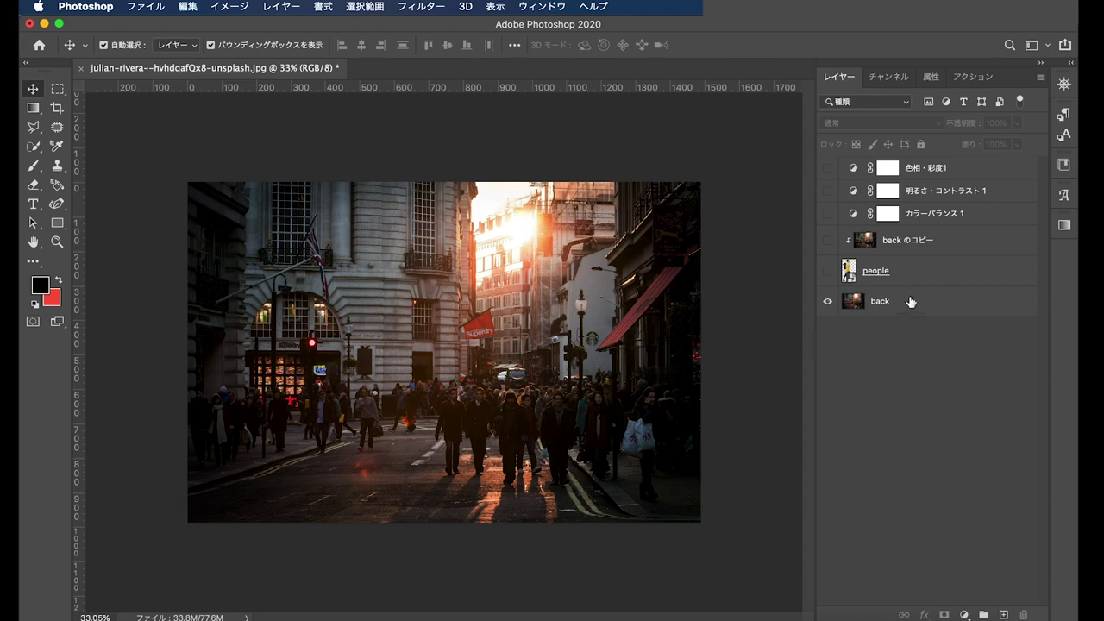
pyautogui.keyDown('alt'); pyautogui.click(825, 304); pyautogui.keyUp('alt')
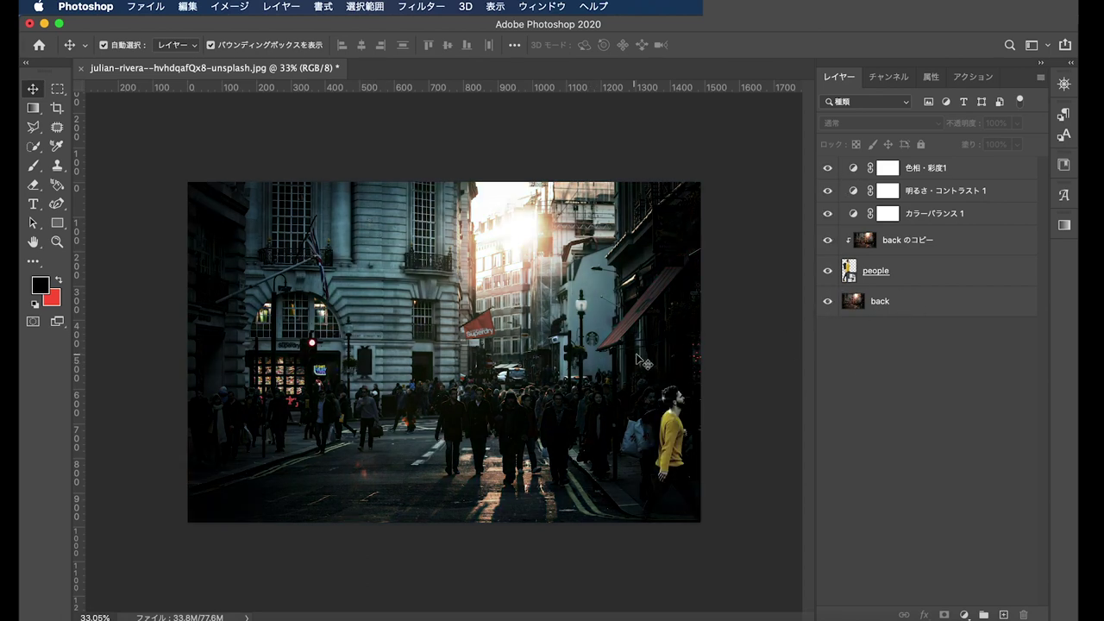